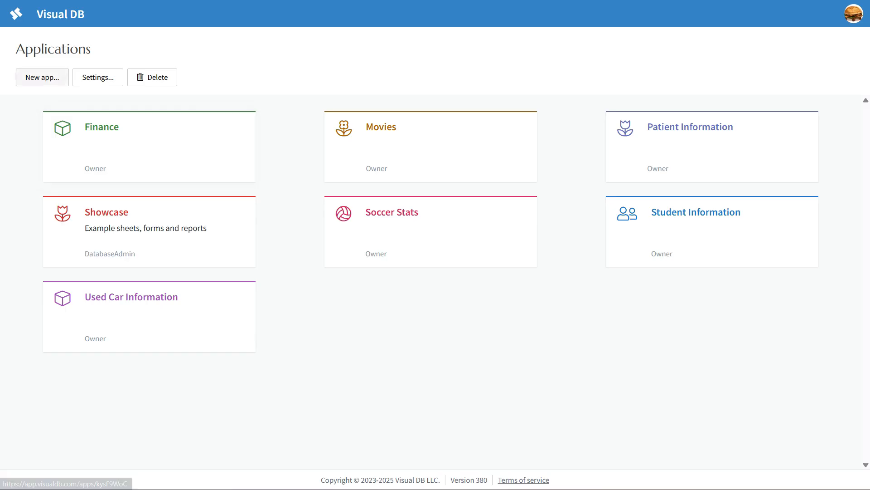
Create an application named Employee Information with the description "information of employees" and the cash register icon
{"action": "left_click", "coordinate": [43, 77]}
{"action": "type", "text": "Employee Information"}
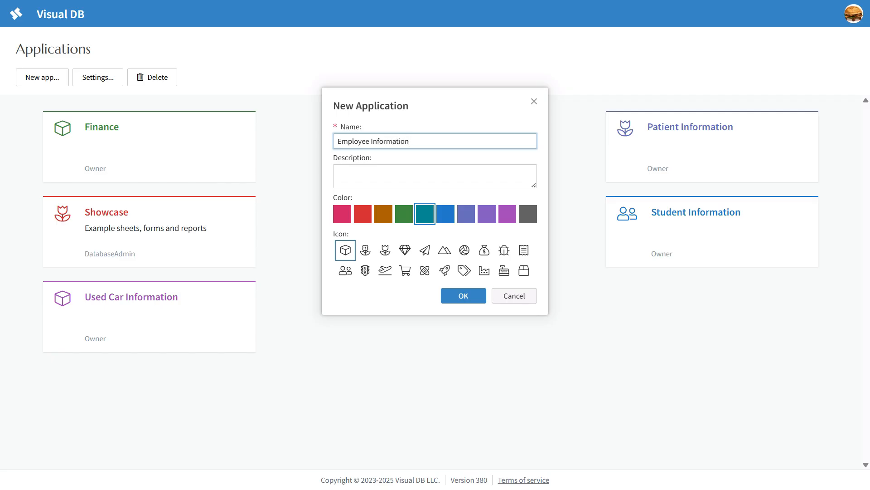
{"action": "key", "text": "Tab"}
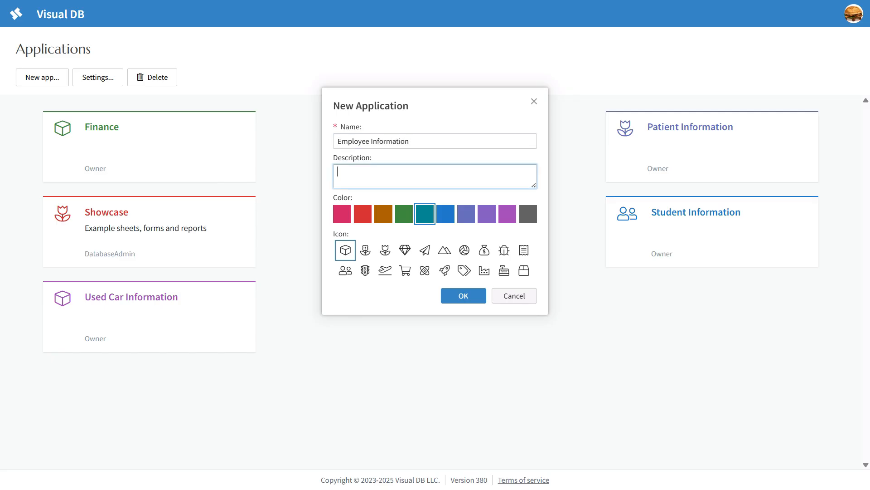
{"action": "type", "text": "information of employees"}
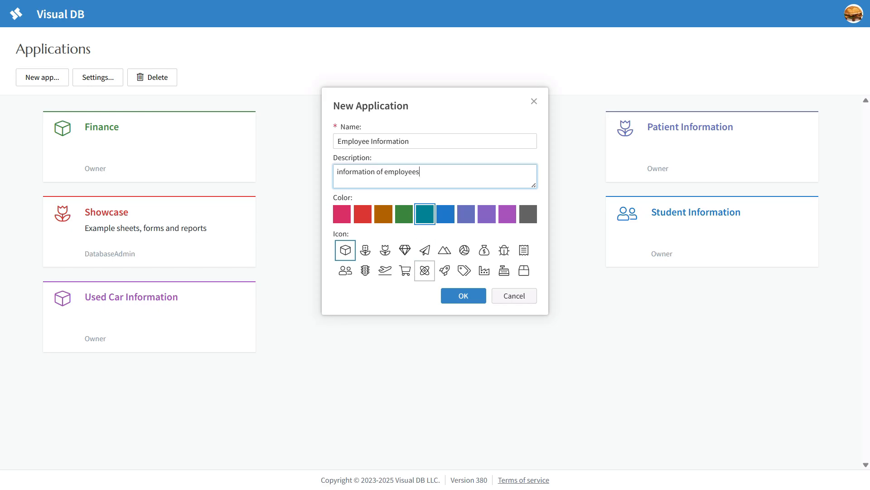
{"action": "left_click", "coordinate": [504, 270]}
{"action": "left_click", "coordinate": [463, 296]}
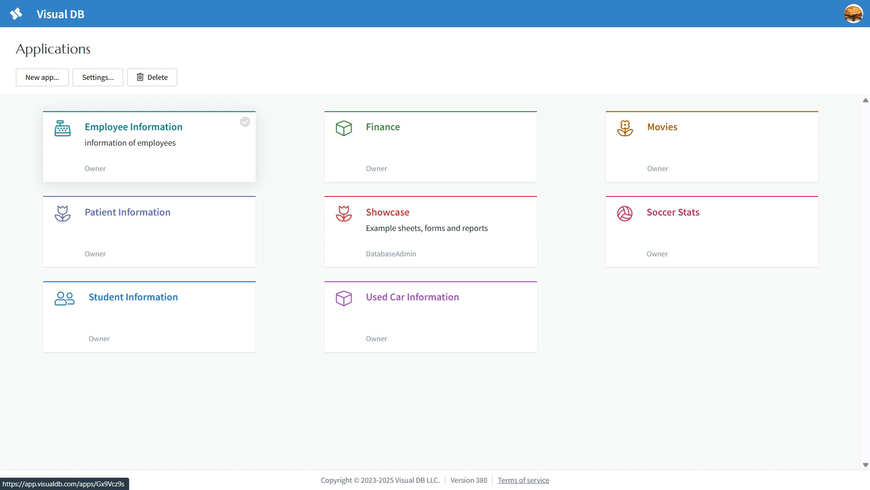
In the Employee Information application, create a free Postgres database named Employees Database
{"action": "left_click", "coordinate": [150, 145]}
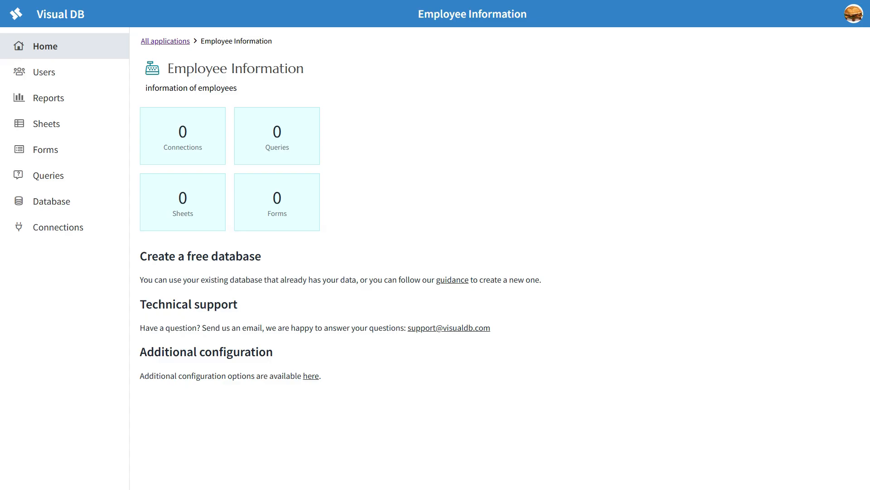
{"action": "left_click", "coordinate": [58, 227]}
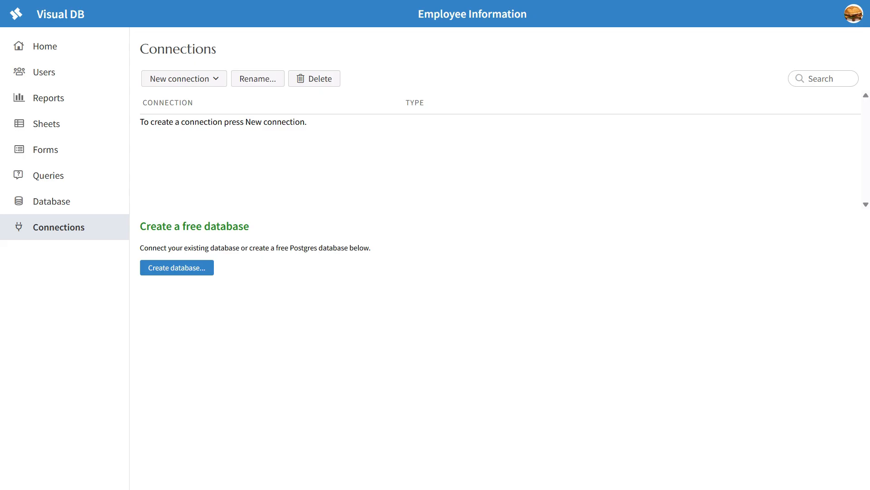
{"action": "left_click", "coordinate": [184, 79]}
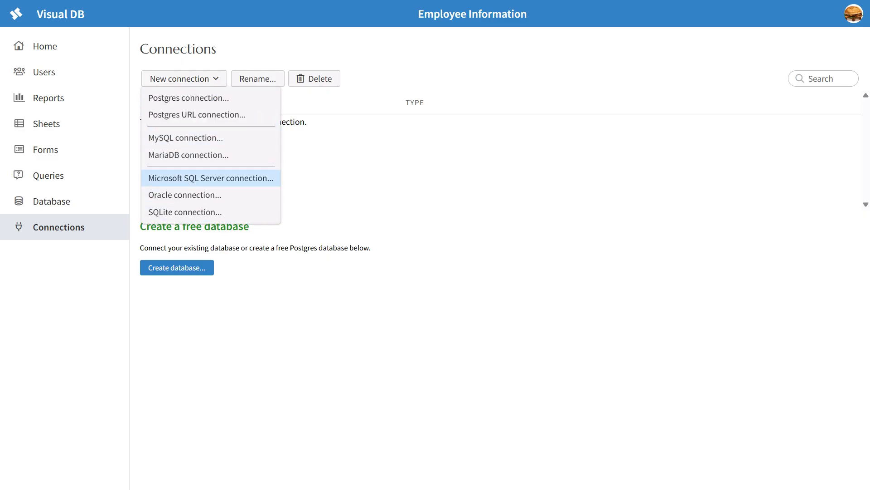
{"action": "left_click", "coordinate": [211, 178]}
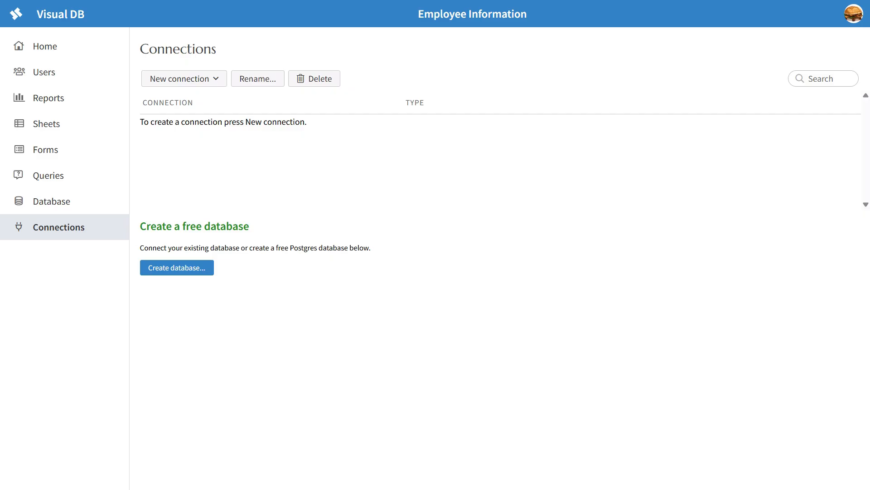
{"action": "left_click", "coordinate": [177, 267]}
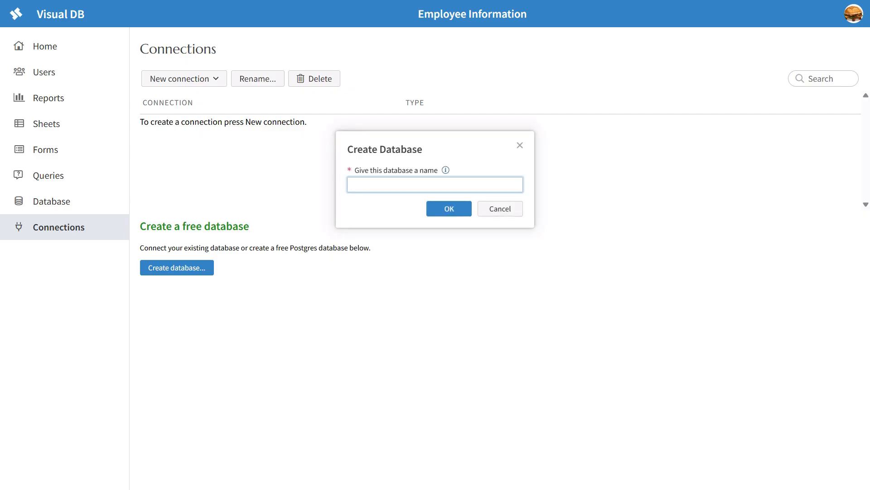
{"action": "type", "text": "Employees Database"}
{"action": "key", "text": "Return"}
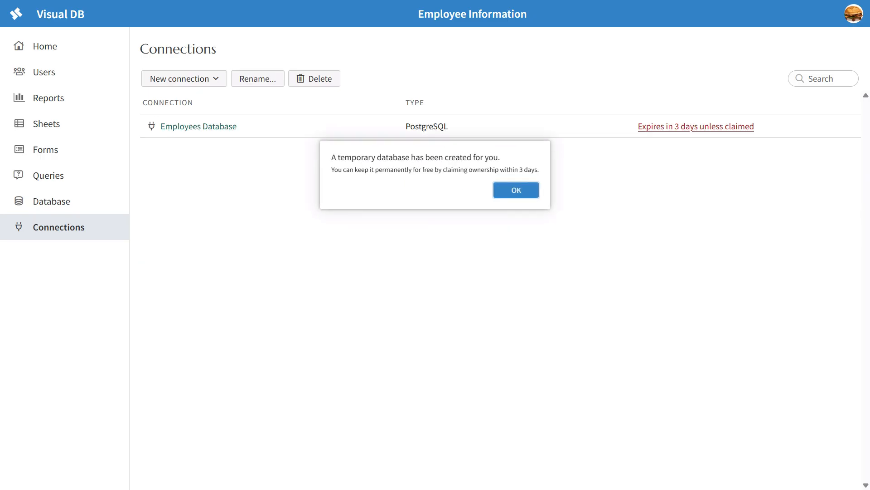
{"action": "key", "text": "Return"}
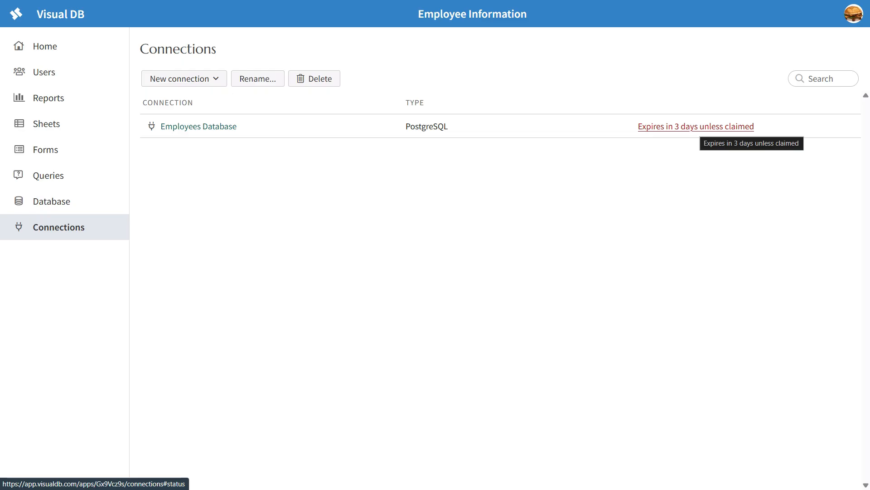
Claim permanent ownership of the temporary Employees Database for the listed Neon organization
{"action": "left_click", "coordinate": [698, 127]}
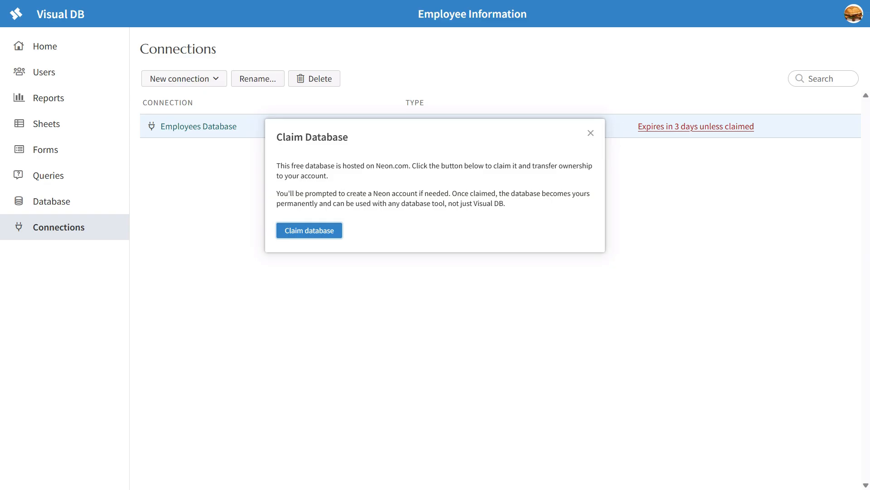
{"action": "left_click", "coordinate": [309, 230]}
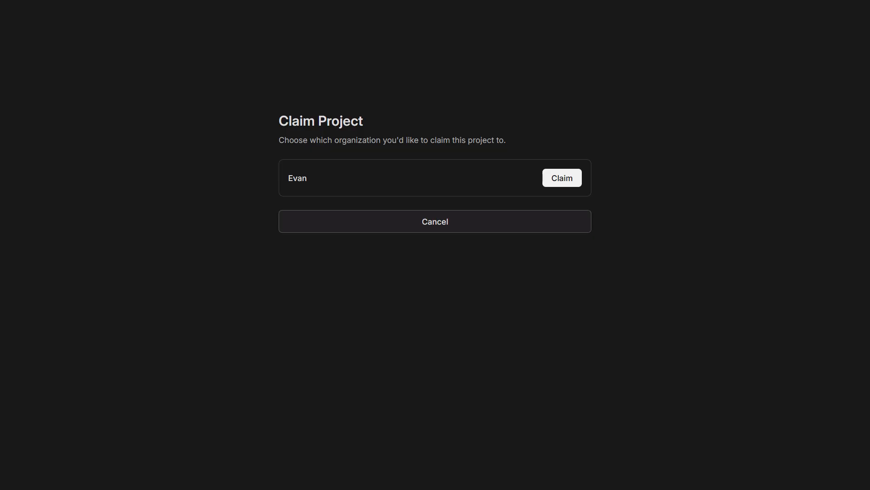
{"action": "left_click", "coordinate": [563, 178]}
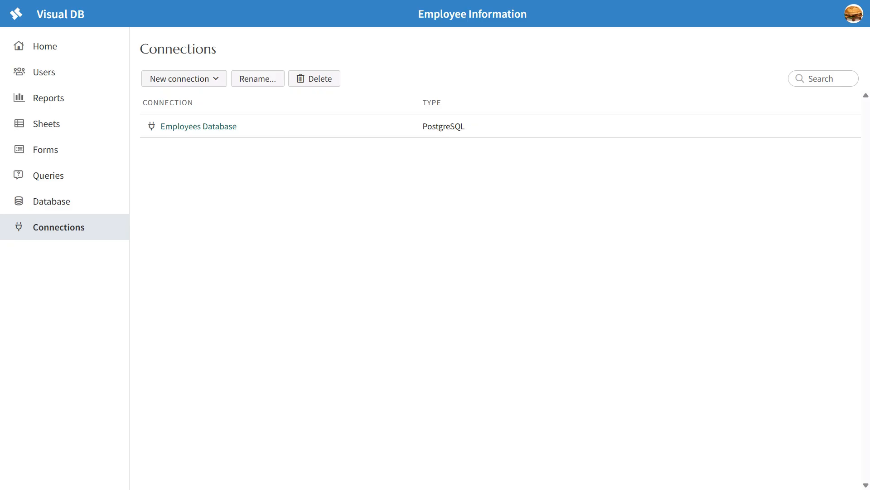
Select the Employees Database connection for the database tables and upload Employees.csv from Downloads for import
{"action": "left_click", "coordinate": [51, 201]}
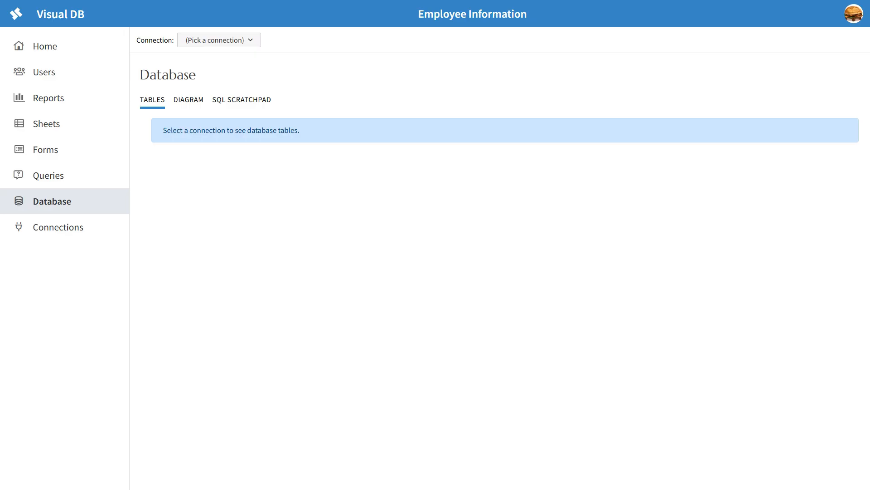
{"action": "left_click", "coordinate": [219, 41]}
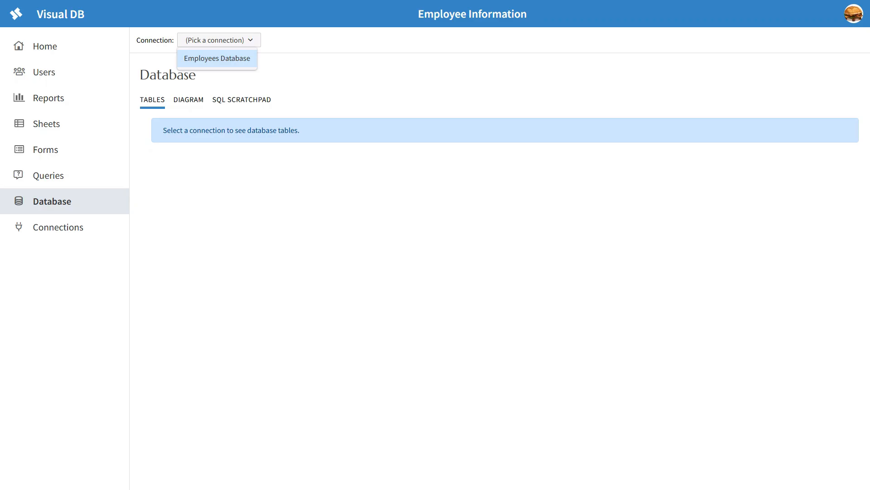
{"action": "left_click", "coordinate": [217, 58]}
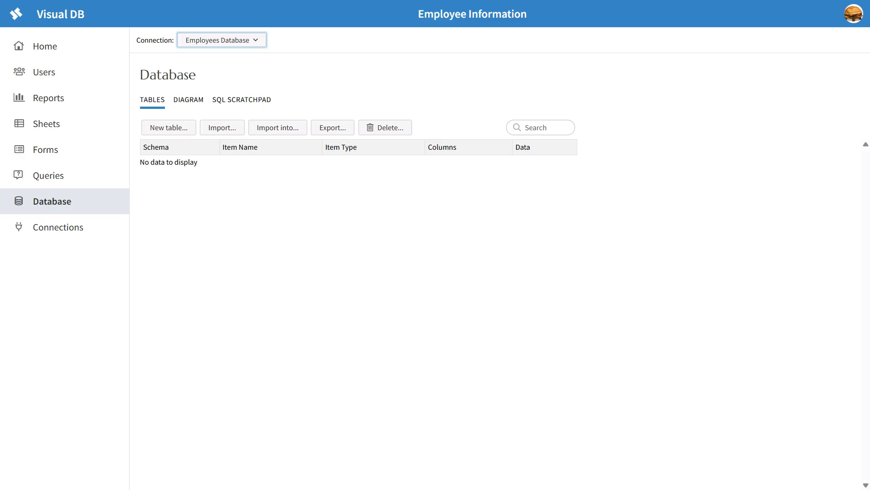
{"action": "left_click", "coordinate": [222, 128]}
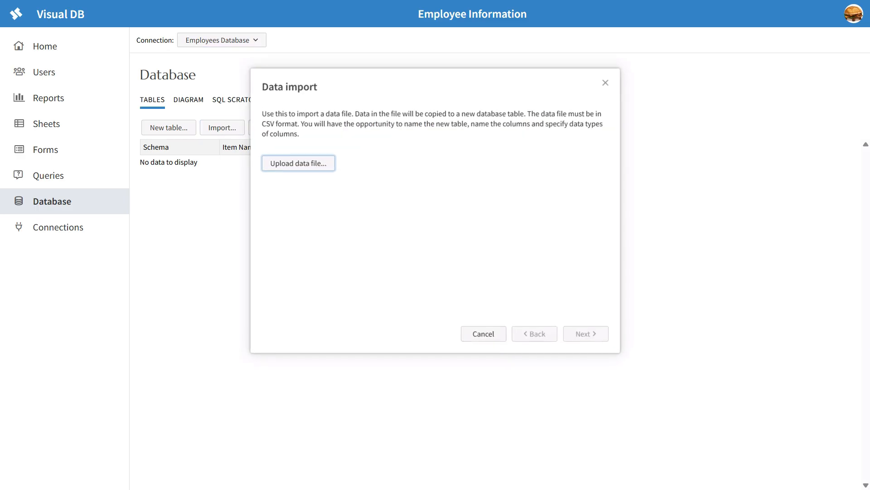
{"action": "key", "text": "Return"}
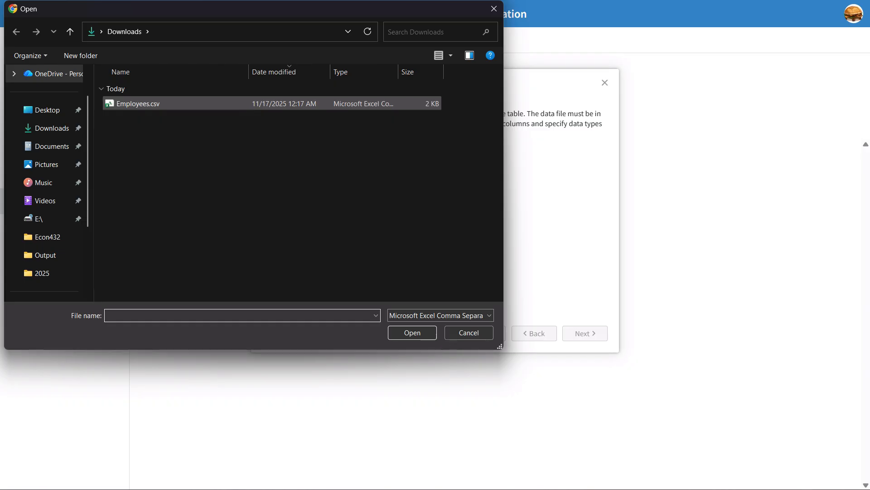
{"action": "double_click", "coordinate": [138, 103]}
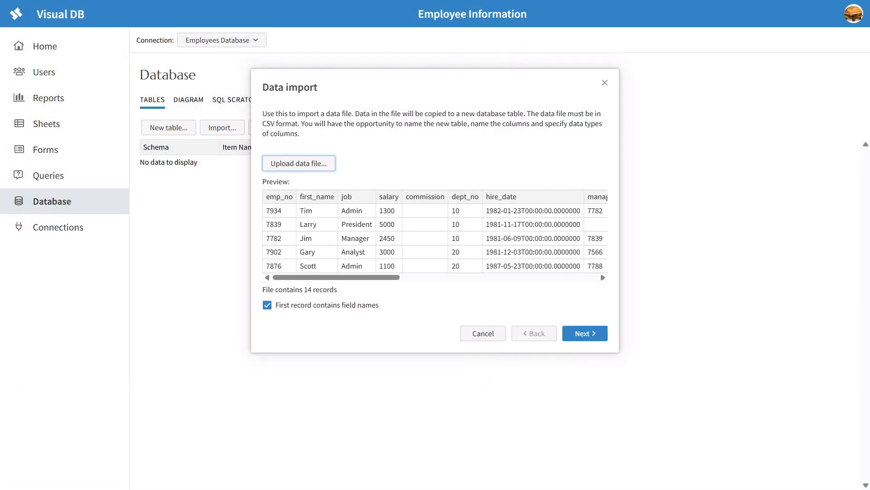
Review the import preview and accept the first-record field names, en-US regional format, and proposed column names and data types
{"action": "mouse_move", "coordinate": [336, 277]}
{"action": "left_mouse_down"}
{"action": "mouse_move", "coordinate": [534, 277]}
{"action": "mouse_move", "coordinate": [337, 277]}
{"action": "left_mouse_up"}
{"action": "left_click", "coordinate": [585, 333]}
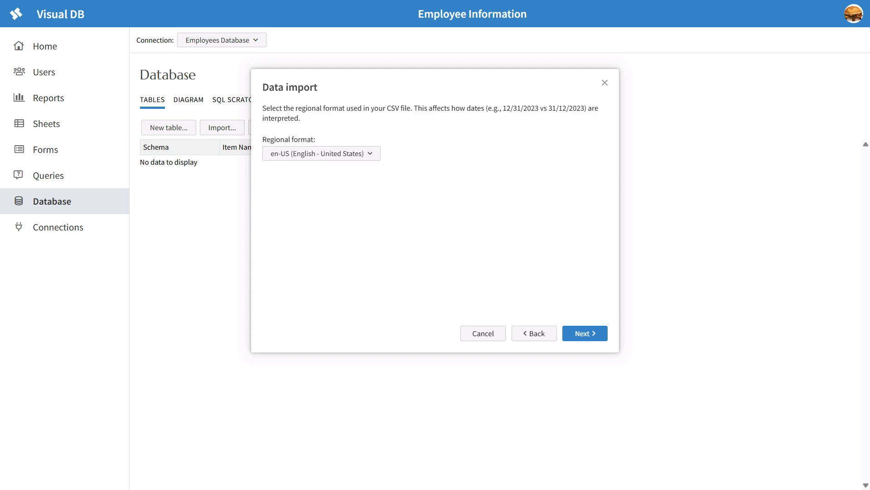
{"action": "left_click", "coordinate": [585, 333]}
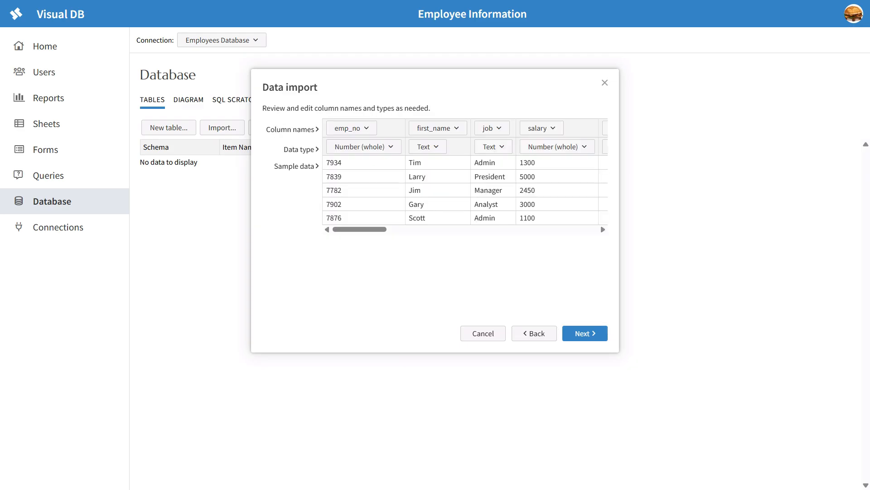
{"action": "mouse_move", "coordinate": [359, 230]}
{"action": "left_mouse_down"}
{"action": "mouse_move", "coordinate": [571, 229]}
{"action": "mouse_move", "coordinate": [359, 229]}
{"action": "left_mouse_up"}
{"action": "left_click", "coordinate": [585, 333]}
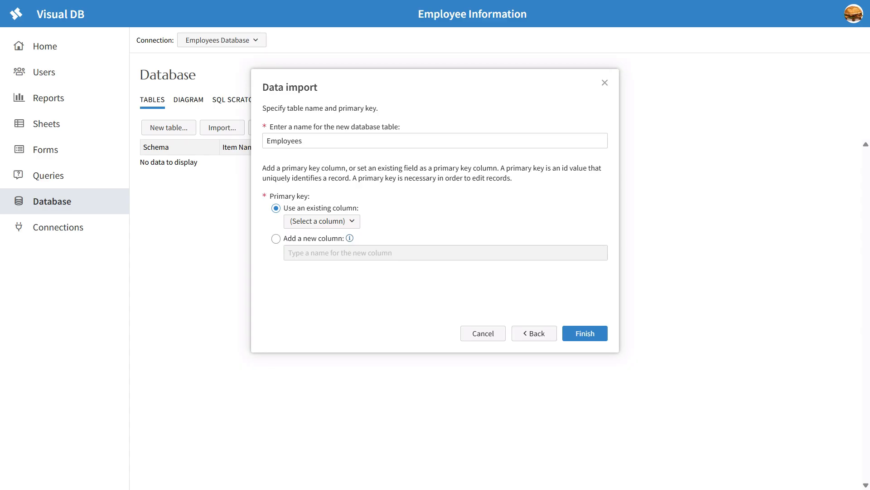
Keep Employees as the new table's name, use the existing emp_no column as primary key, and finish the import
{"action": "left_click", "coordinate": [303, 141]}
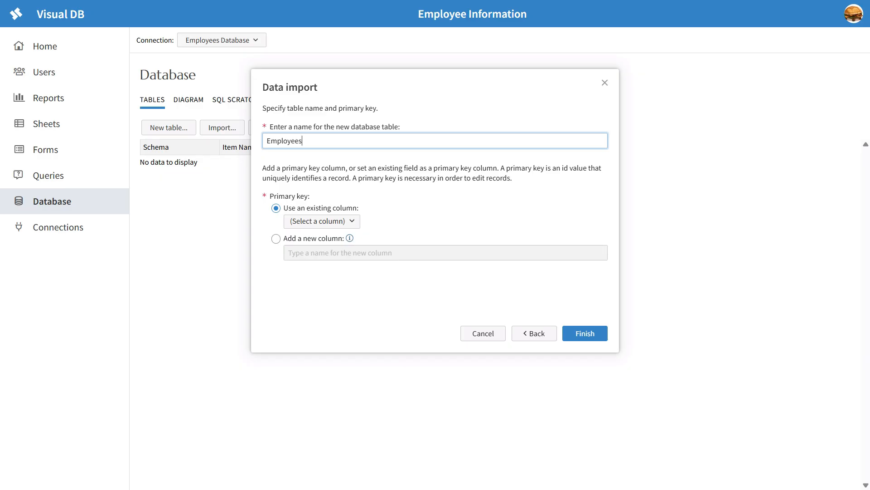
{"action": "left_click", "coordinate": [321, 221]}
{"action": "left_click", "coordinate": [303, 237]}
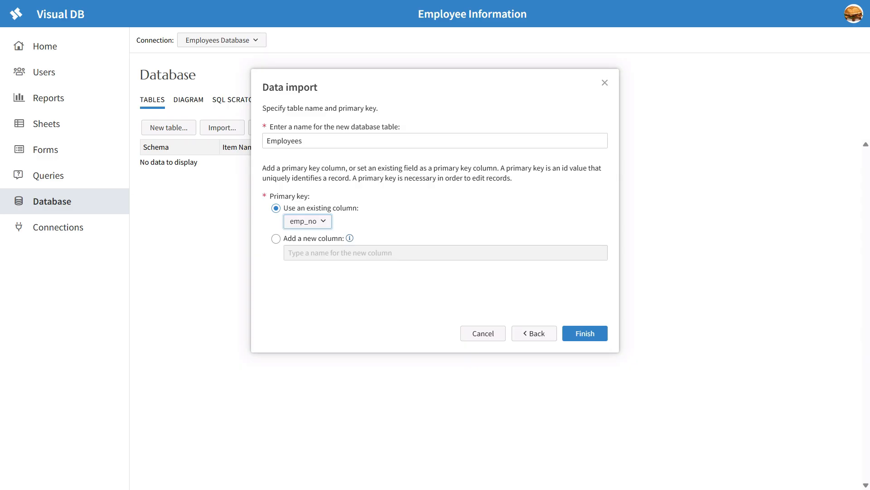
{"action": "left_click", "coordinate": [586, 333]}
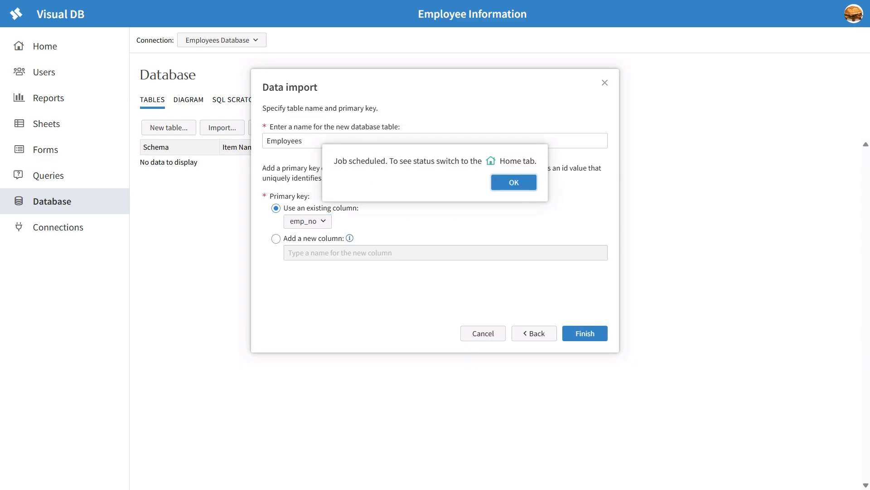
{"action": "left_click", "coordinate": [513, 182]}
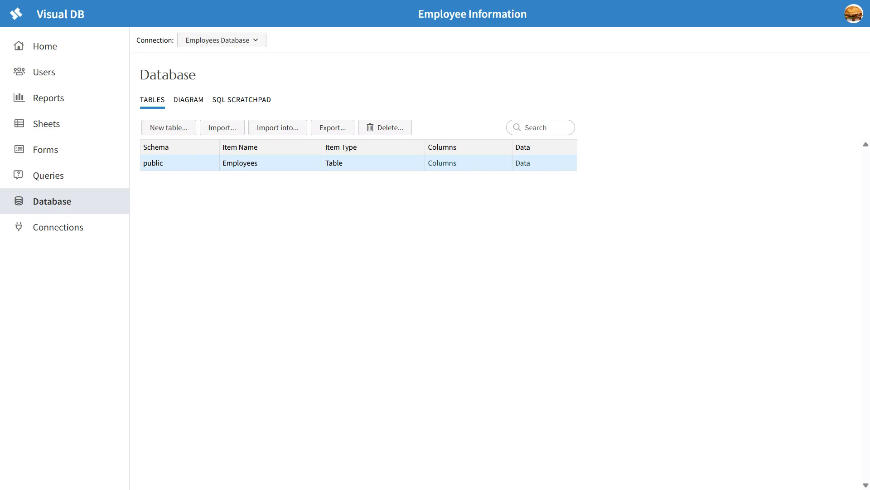
Start a Query Builder query named Employee Query on the Employees Database connection
{"action": "left_click", "coordinate": [48, 175]}
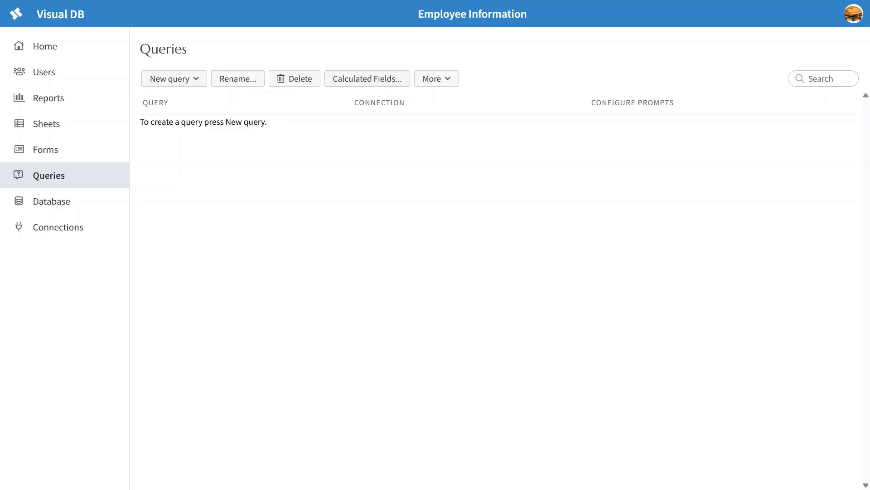
{"action": "left_click", "coordinate": [174, 79]}
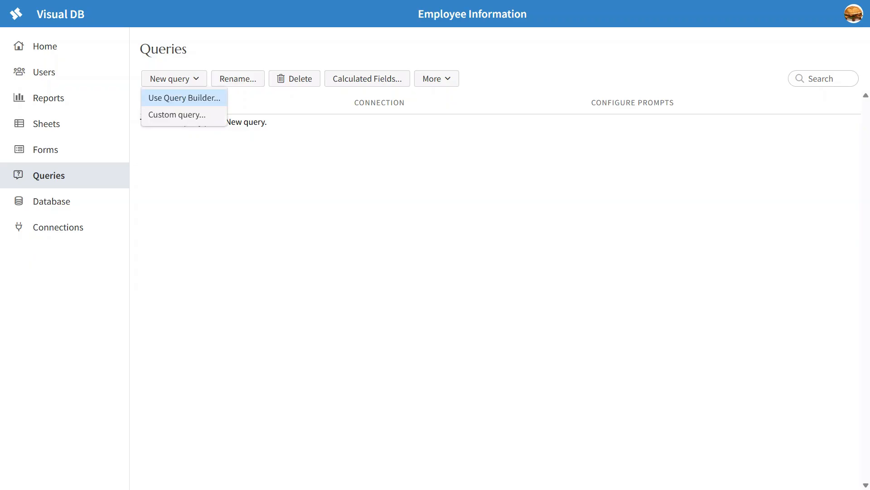
{"action": "left_click", "coordinate": [184, 98]}
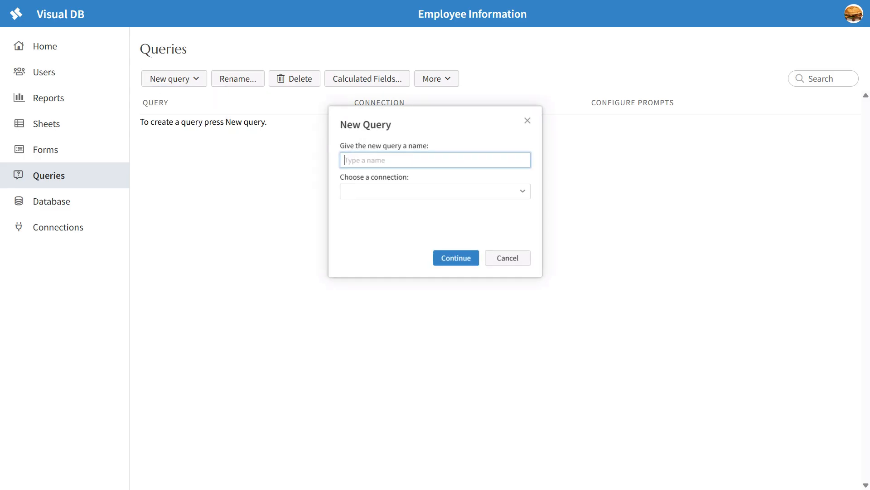
{"action": "type", "text": "Emp"}
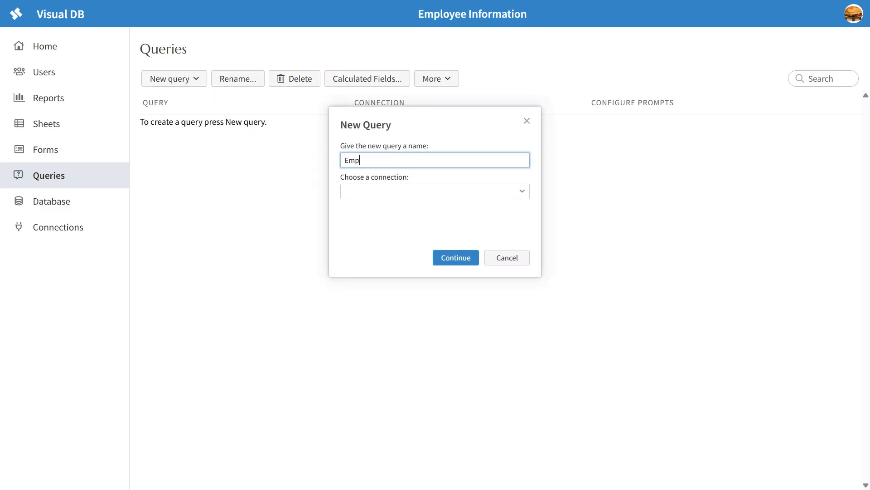
{"action": "type", "text": "loyee Query"}
{"action": "left_click", "coordinate": [523, 190]}
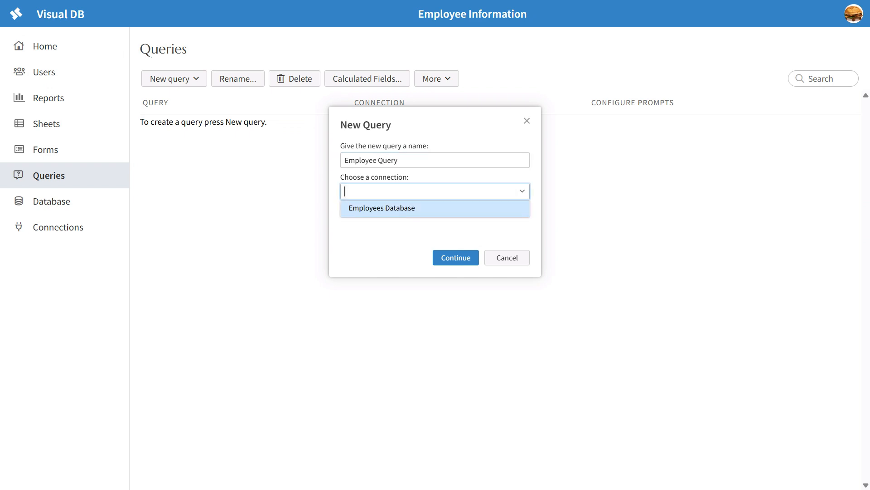
{"action": "key", "text": "Return"}
{"action": "key", "text": "Return"}
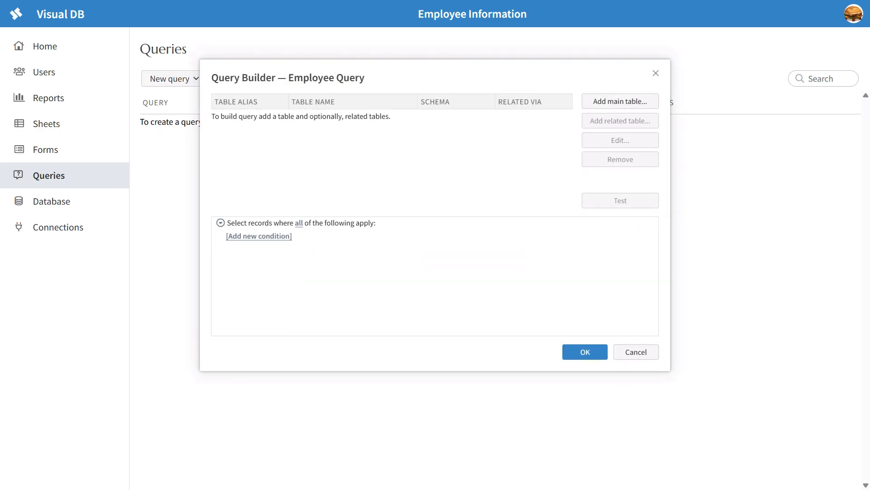
Add the Employees table as the query's main table with all of its columns selected, and save the query
{"action": "left_click", "coordinate": [620, 101]}
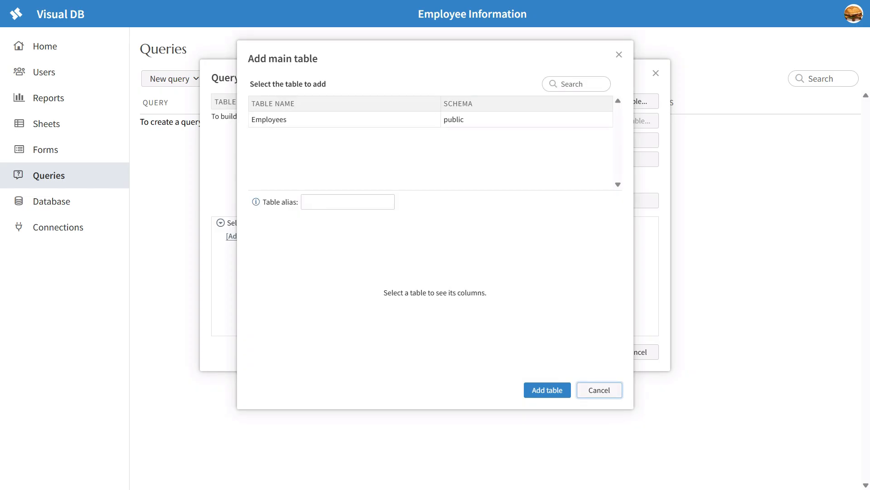
{"action": "left_click", "coordinate": [269, 120]}
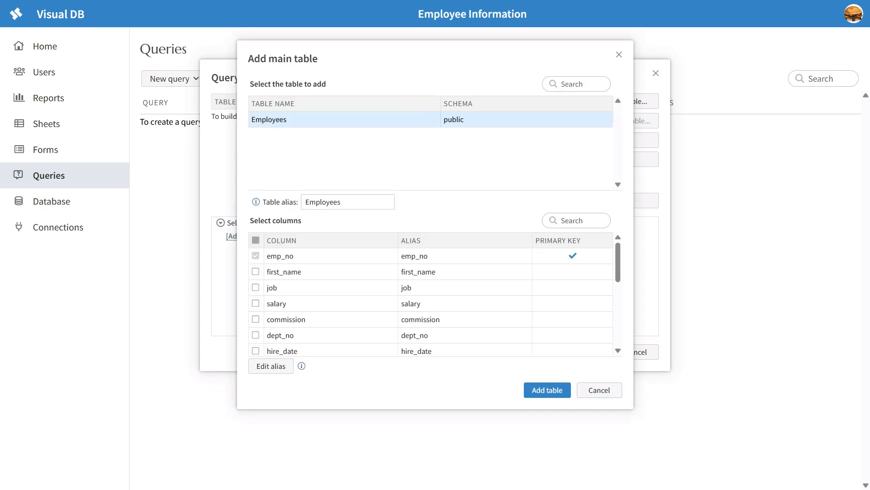
{"action": "left_click", "coordinate": [255, 240]}
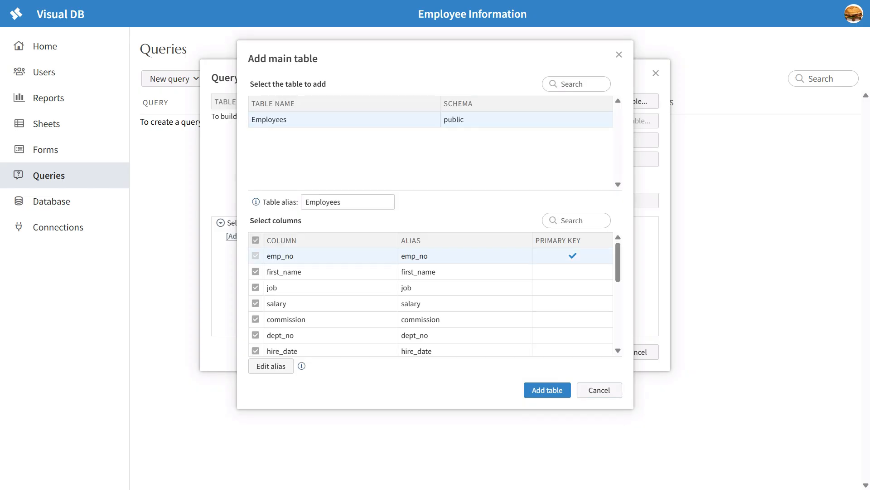
{"action": "scroll", "coordinate": [431, 300], "scroll_direction": "down", "scroll_amount": 5}
{"action": "scroll", "coordinate": [430, 299], "scroll_direction": "up", "scroll_amount": 5}
{"action": "left_click", "coordinate": [548, 390]}
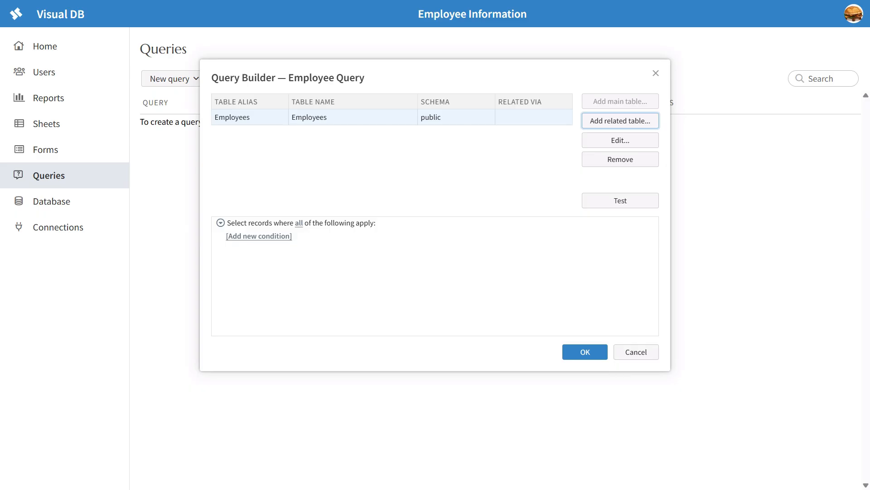
{"action": "left_click", "coordinate": [586, 352]}
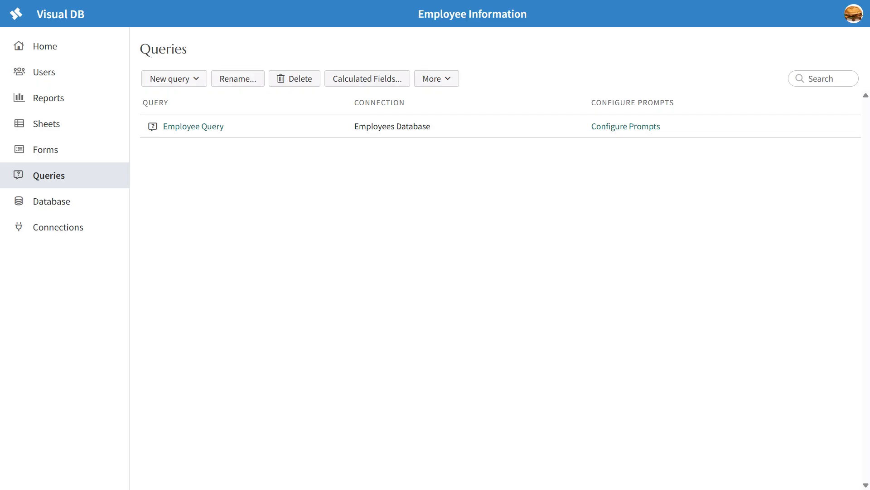
Create a form named Employee Form based on Employee Query, using AI to lay it out
{"action": "left_click", "coordinate": [46, 150]}
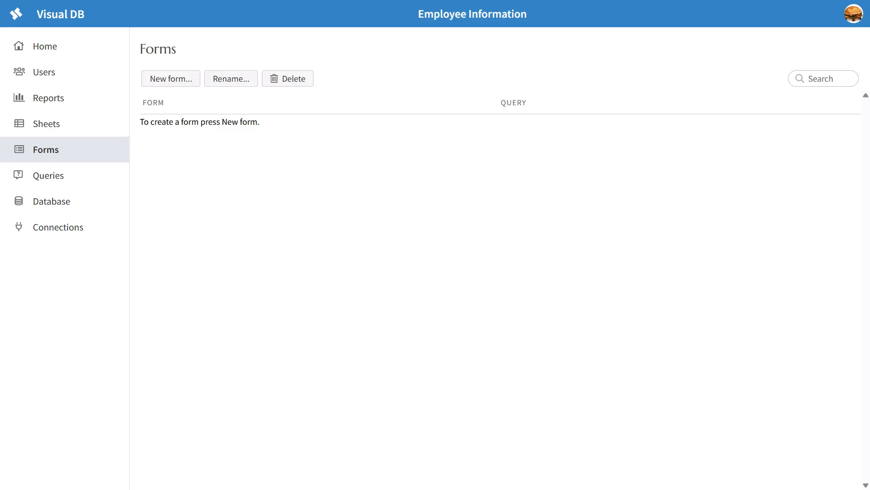
{"action": "left_click", "coordinate": [171, 78]}
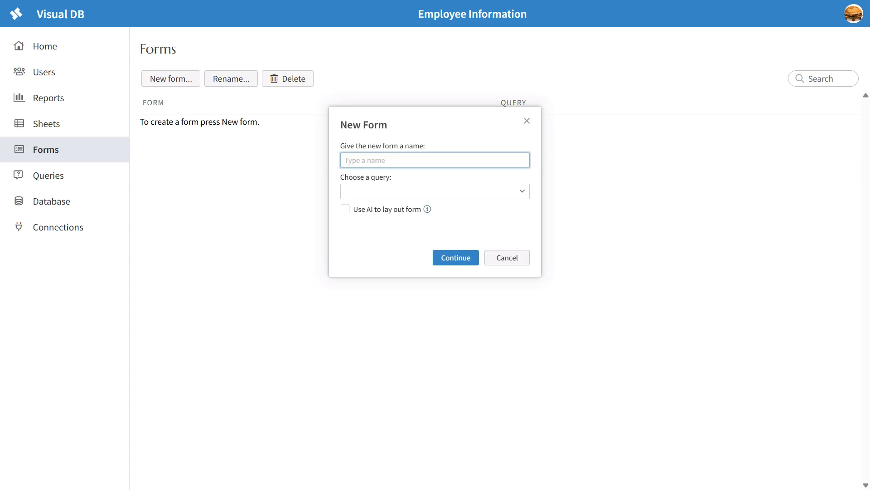
{"action": "type", "text": "Employee Form"}
{"action": "left_click", "coordinate": [522, 191]}
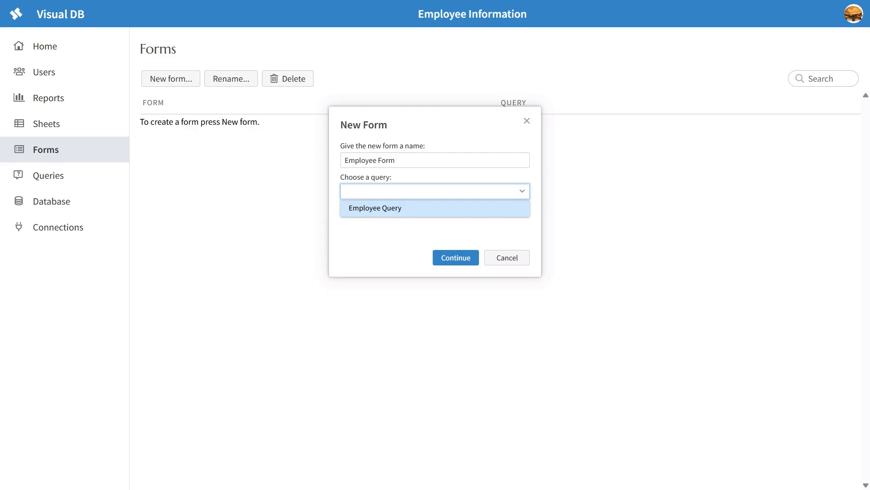
{"action": "key", "text": "Return"}
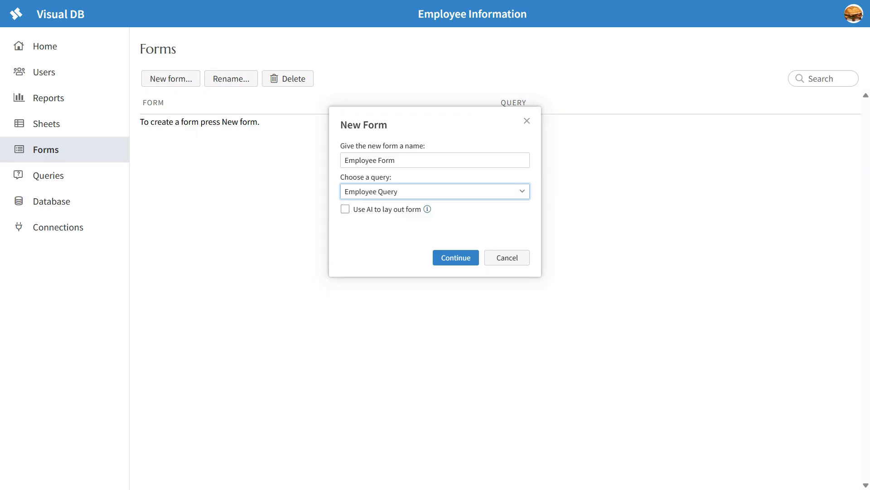
{"action": "key", "text": "Tab"}
{"action": "key", "text": "space"}
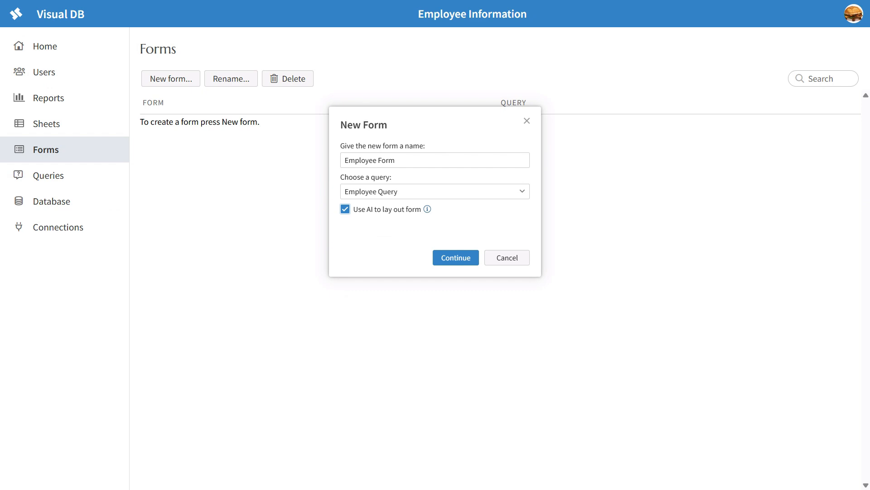
{"action": "key", "text": "Return"}
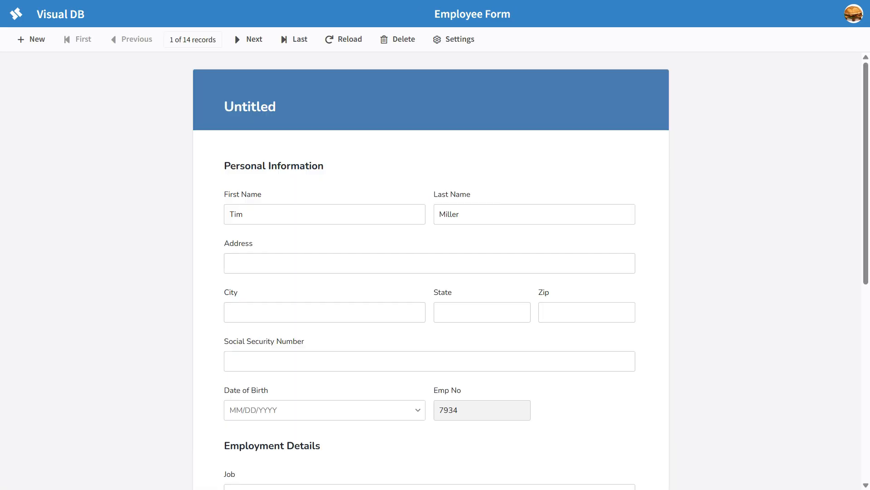
Examine the generated form's Personal Information, Employment Details and Location sections and how their fields are arranged
{"action": "scroll", "coordinate": [430, 272], "scroll_direction": "down", "scroll_amount": 1}
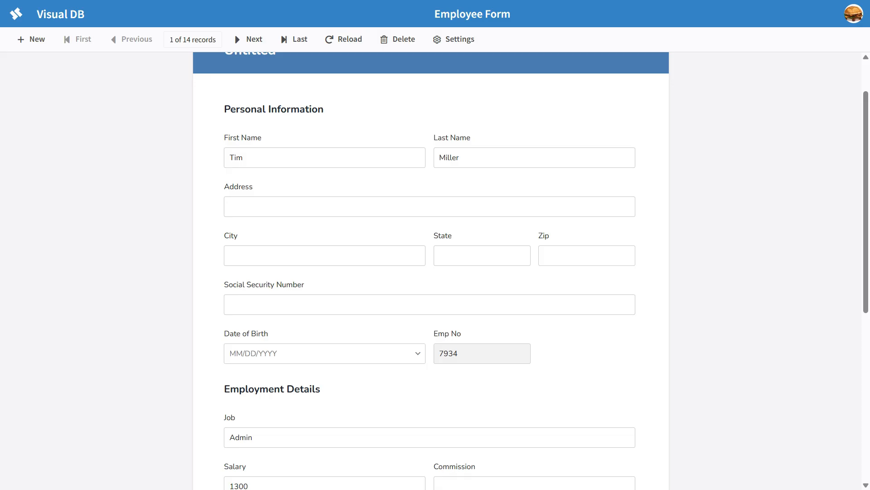
{"action": "scroll", "coordinate": [430, 272], "scroll_direction": "down", "scroll_amount": 6}
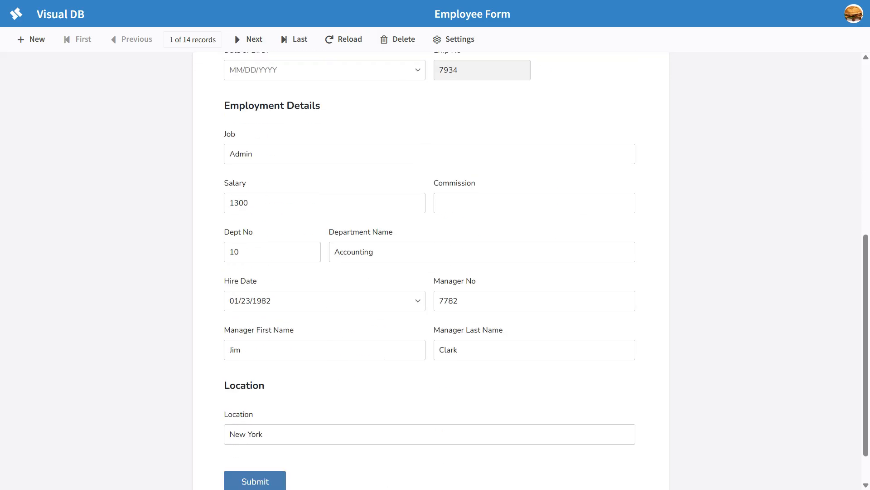
{"action": "scroll", "coordinate": [430, 272], "scroll_direction": "up", "scroll_amount": 7}
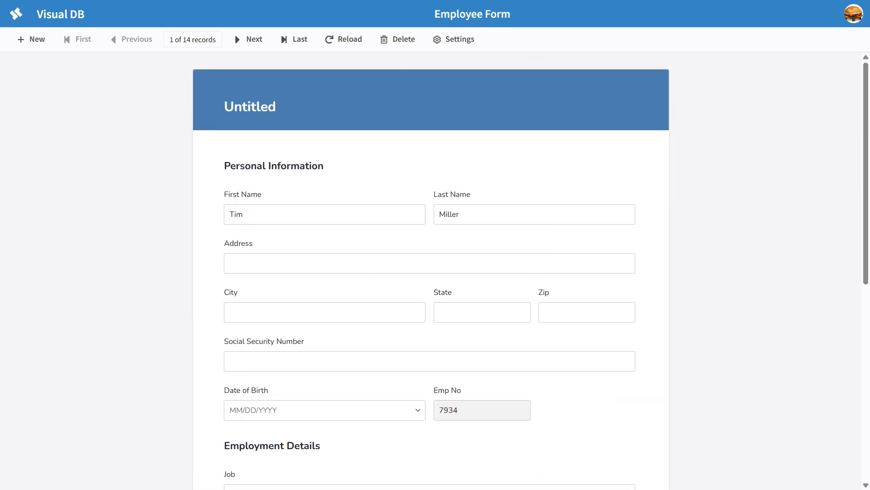
{"action": "scroll", "coordinate": [431, 272], "scroll_direction": "down", "scroll_amount": 3}
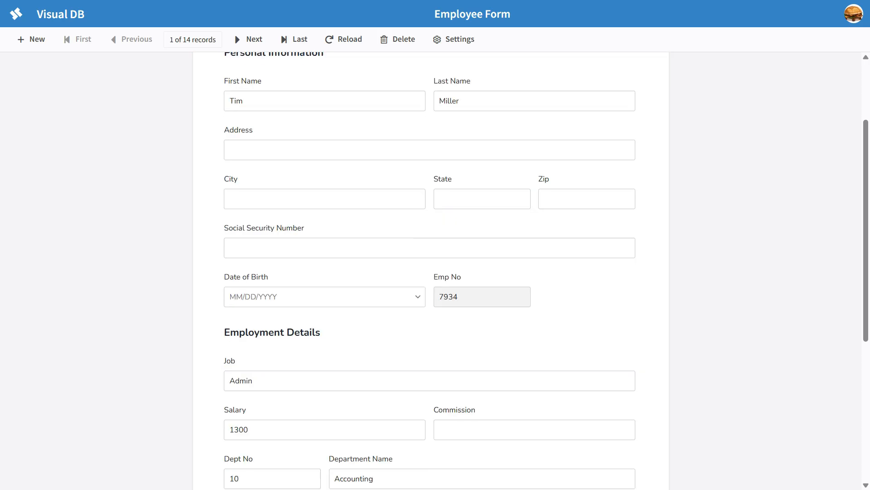
{"action": "scroll", "coordinate": [431, 272], "scroll_direction": "up", "scroll_amount": 3}
{"action": "scroll", "coordinate": [430, 272], "scroll_direction": "down", "scroll_amount": 3}
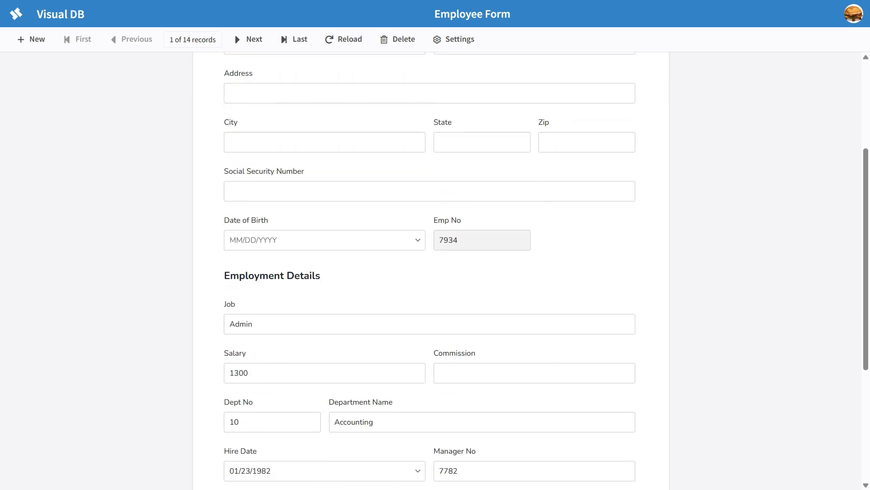
{"action": "scroll", "coordinate": [431, 272], "scroll_direction": "down", "scroll_amount": 4}
{"action": "scroll", "coordinate": [431, 272], "scroll_direction": "up", "scroll_amount": 2}
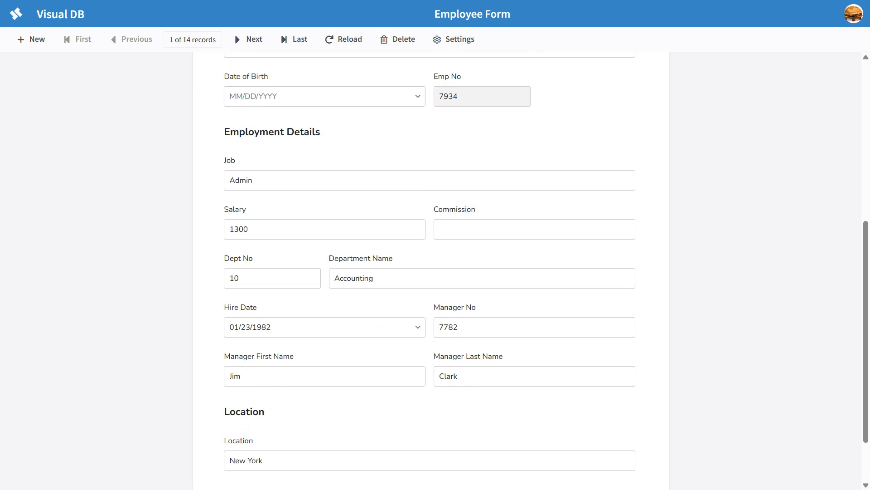
{"action": "scroll", "coordinate": [431, 272], "scroll_direction": "down", "scroll_amount": 2}
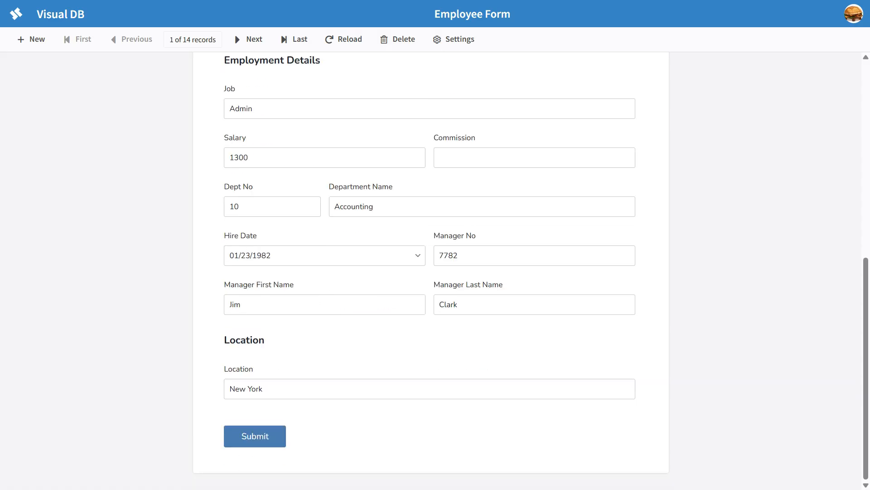
{"action": "scroll", "coordinate": [431, 272], "scroll_direction": "up", "scroll_amount": 7}
{"action": "scroll", "coordinate": [430, 272], "scroll_direction": "down", "scroll_amount": 3}
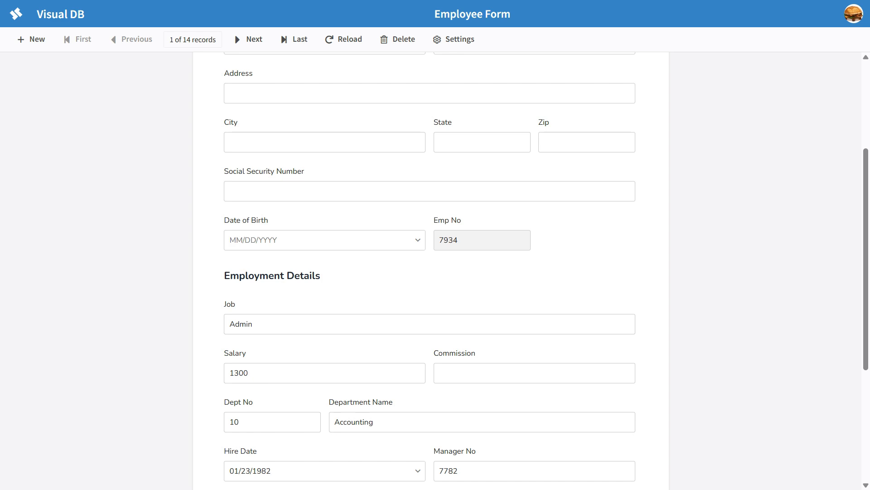
{"action": "scroll", "coordinate": [431, 272], "scroll_direction": "up", "scroll_amount": 3}
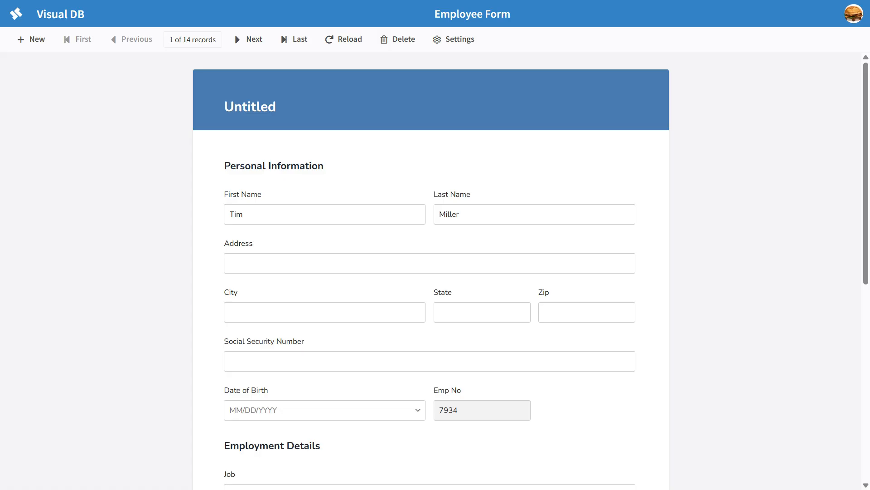
{"action": "scroll", "coordinate": [430, 272], "scroll_direction": "down", "scroll_amount": 5}
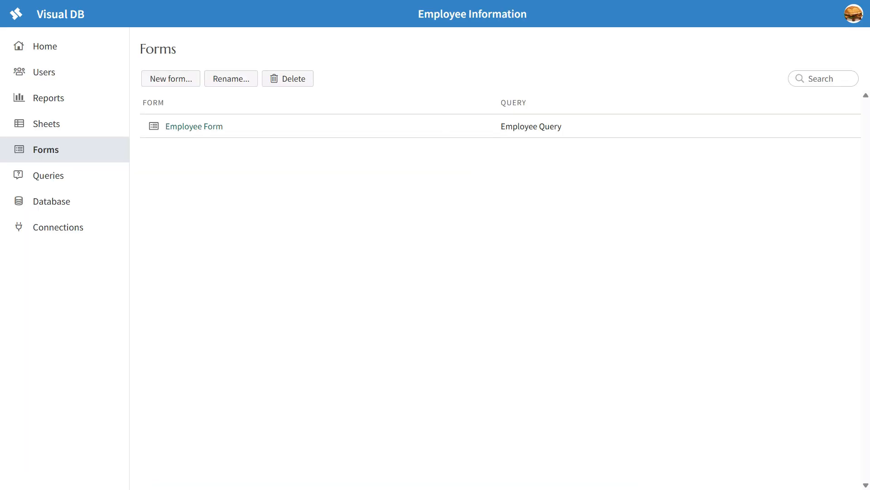
Create a sheet named Employee Sheet based on Employee Query
{"action": "left_click", "coordinate": [47, 123]}
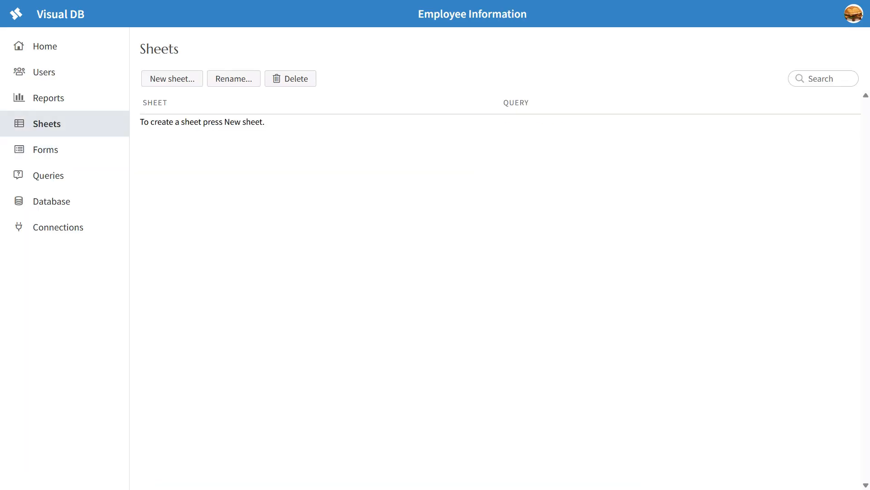
{"action": "left_click", "coordinate": [172, 78]}
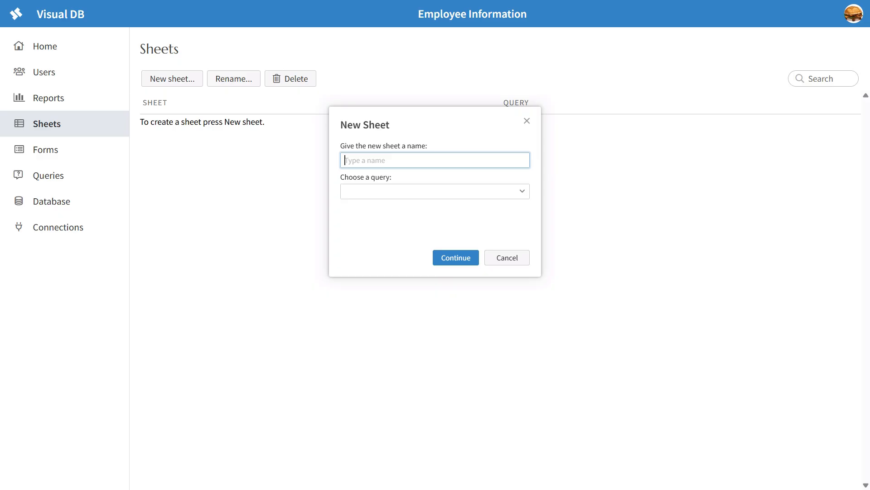
{"action": "type", "text": "Employee Sheet"}
{"action": "key", "text": "Tab"}
{"action": "key", "text": "Return"}
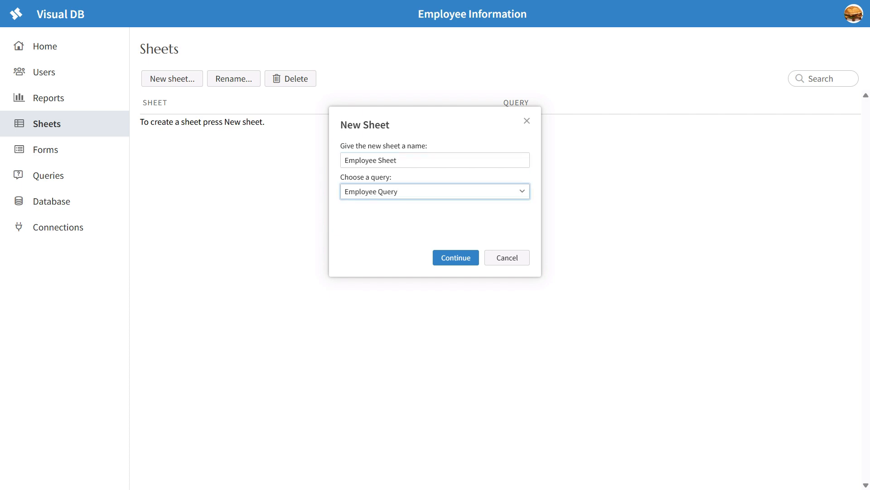
{"action": "key", "text": "Return"}
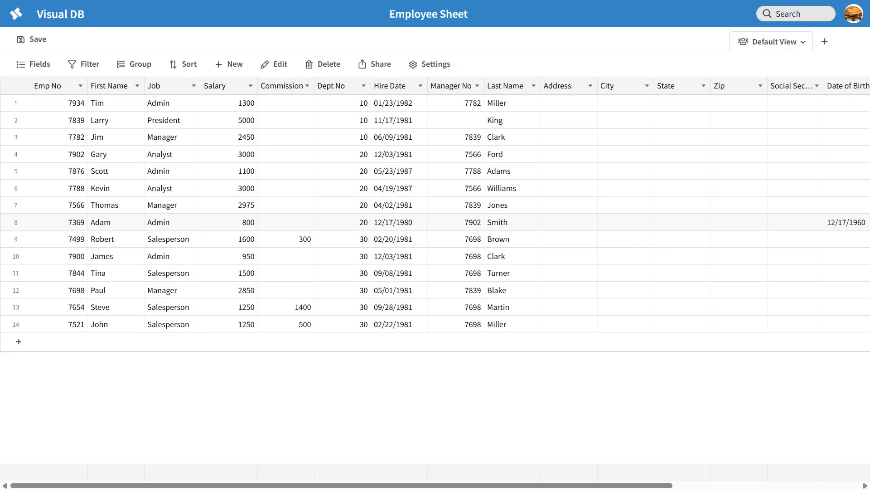
Set the commission of the manager in the third row to 500 and save the sheet's change
{"action": "left_click", "coordinate": [399, 239]}
{"action": "left_click", "coordinate": [343, 205]}
{"action": "left_click", "coordinate": [286, 188]}
{"action": "left_click", "coordinate": [287, 222]}
{"action": "left_click", "coordinate": [286, 137]}
{"action": "type", "text": "500"}
{"action": "left_click", "coordinate": [286, 171]}
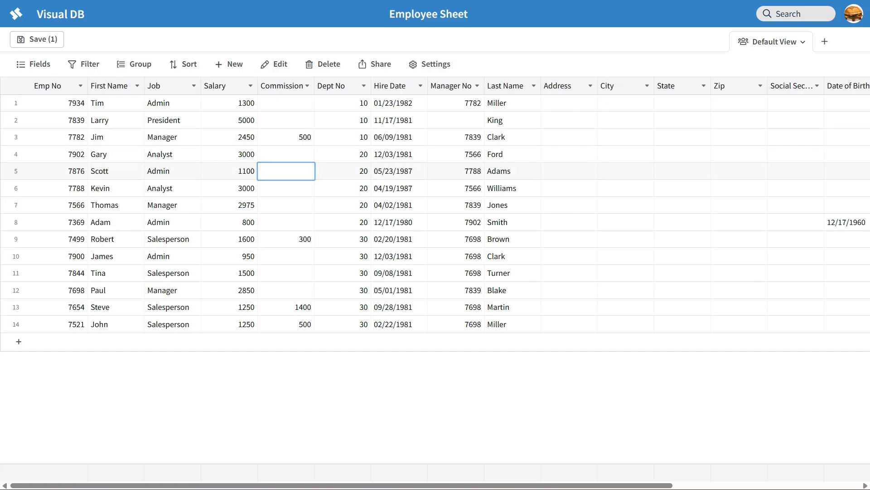
{"action": "left_click", "coordinate": [37, 39]}
{"action": "key", "text": "ctrl+s"}
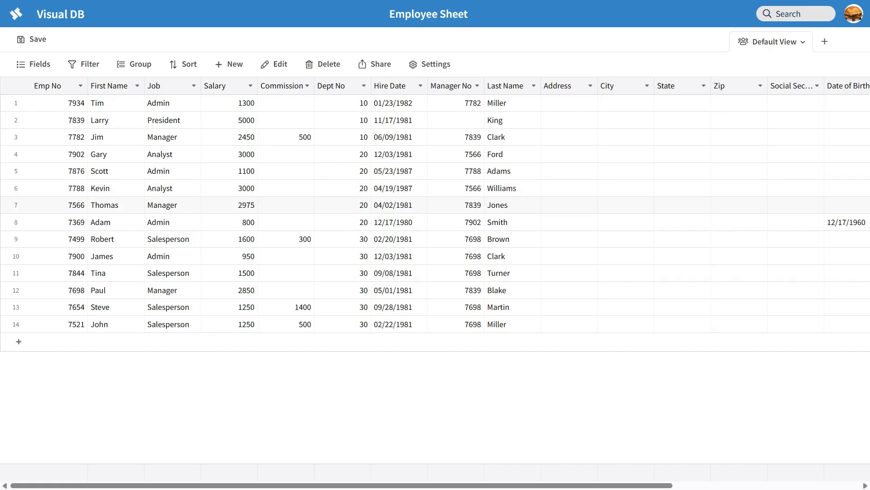
Return to the Employee Information application and create a Chart report named Employee Chart based on Employee Query
{"action": "left_click", "coordinate": [15, 14]}
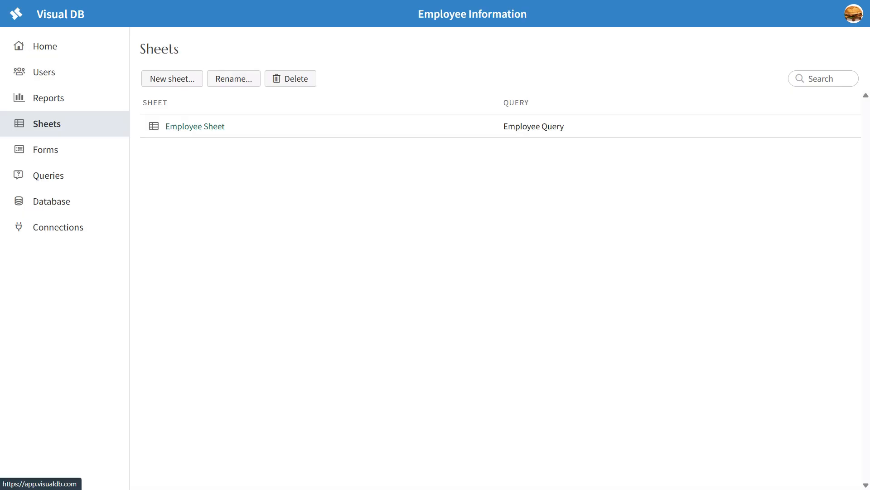
{"action": "left_click", "coordinate": [48, 98]}
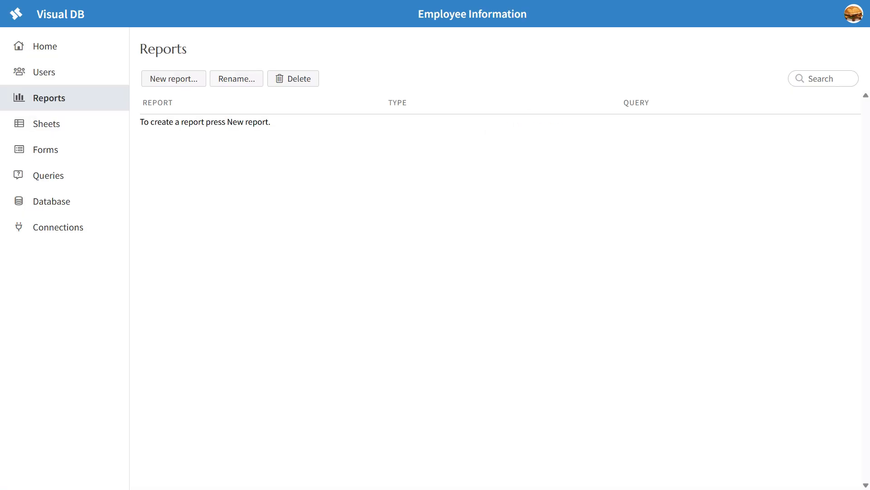
{"action": "left_click", "coordinate": [174, 78]}
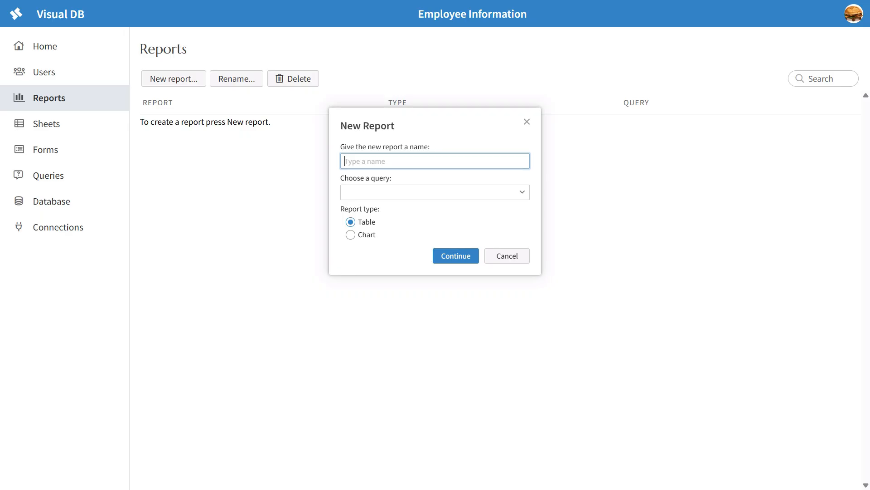
{"action": "type", "text": "Employee"}
{"action": "type", "text": " Chat"}
{"action": "type", "text": "t"}
{"action": "left_click", "coordinate": [523, 192]}
{"action": "left_click", "coordinate": [373, 205]}
{"action": "left_click", "coordinate": [350, 235]}
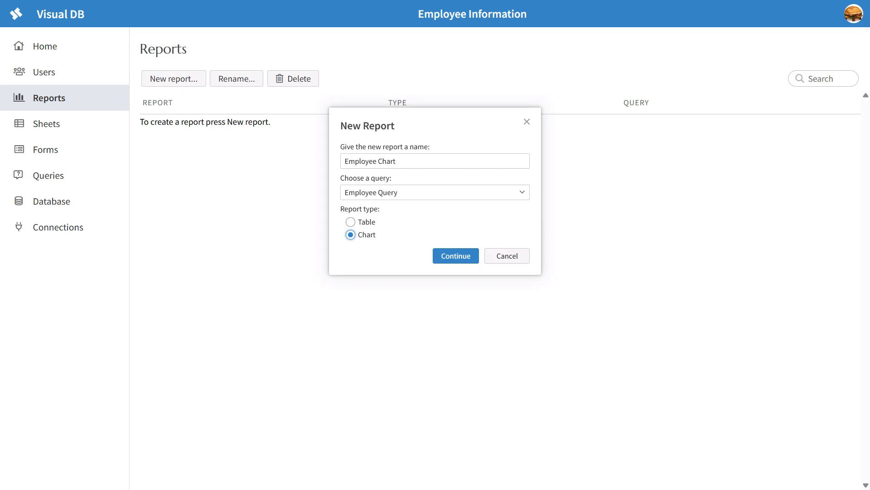
{"action": "left_click", "coordinate": [456, 255]}
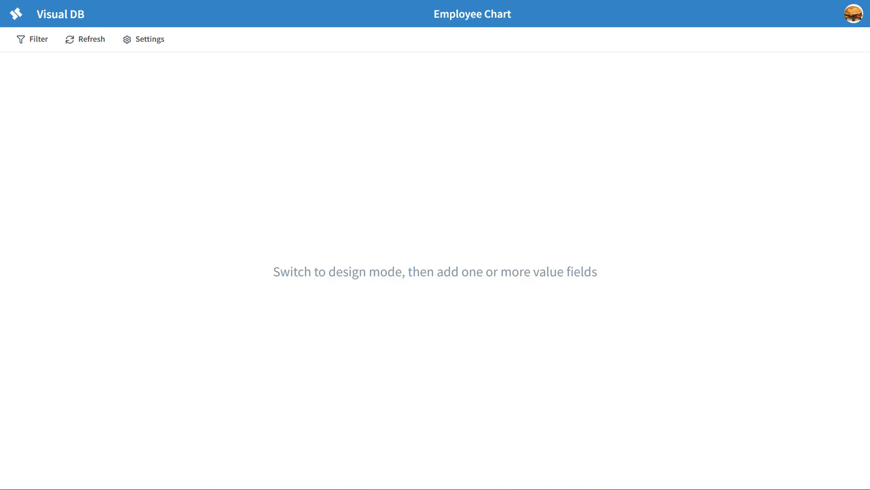
Turn on design mode for the chart and review the available chart types, keeping Column
{"action": "left_click", "coordinate": [144, 39]}
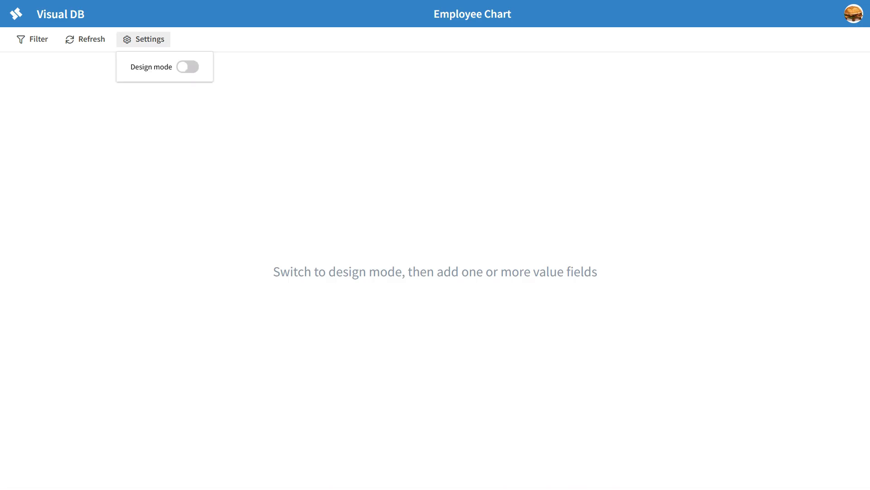
{"action": "left_click", "coordinate": [188, 67]}
{"action": "left_click", "coordinate": [769, 87]}
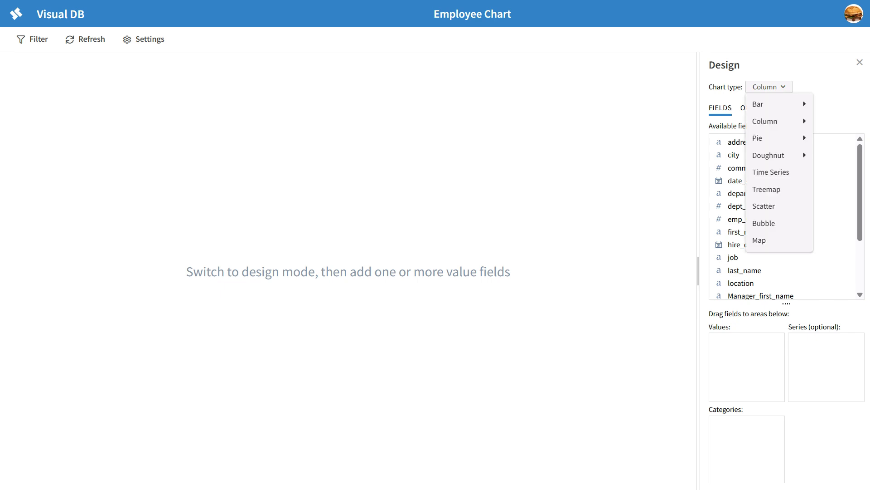
{"action": "left_click", "coordinate": [769, 86]}
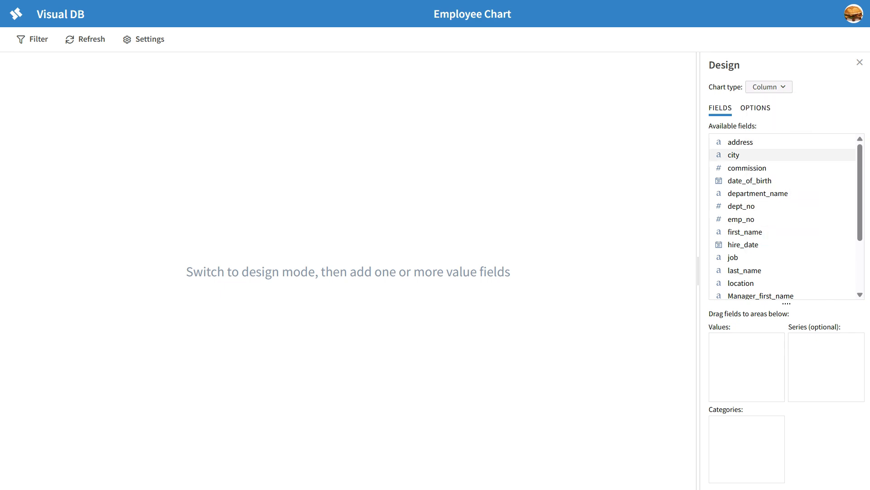
Build the column chart with department_name as the category and emp_no as the value, summarised by Count
{"action": "left_click_drag", "start_coordinate": [758, 193], "coordinate": [745, 444]}
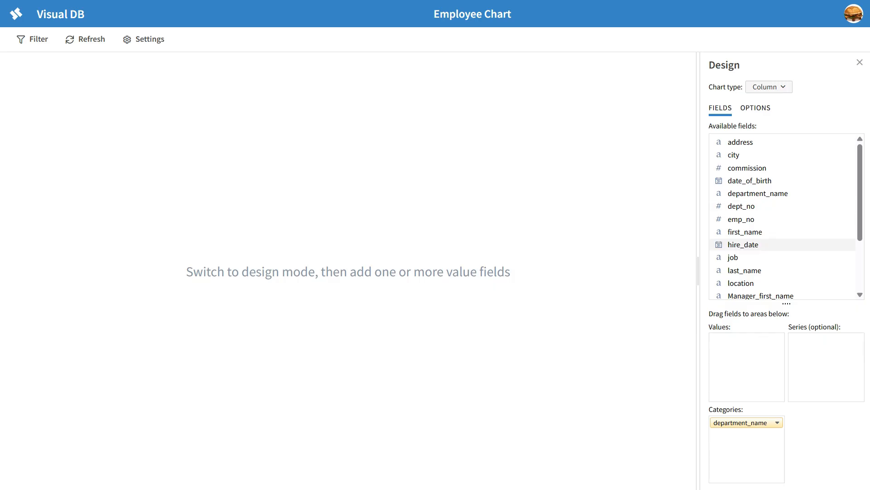
{"action": "left_click_drag", "start_coordinate": [741, 219], "coordinate": [725, 381]}
{"action": "left_click", "coordinate": [777, 339]}
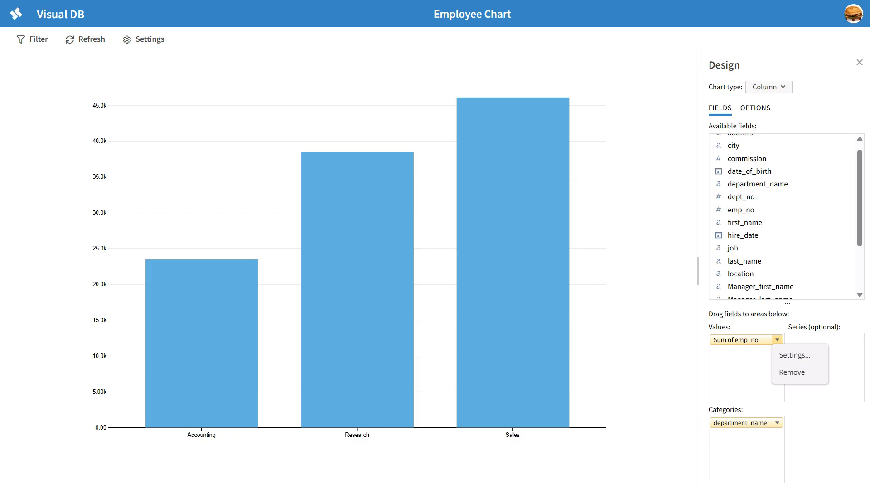
{"action": "left_click", "coordinate": [794, 355]}
{"action": "left_click", "coordinate": [395, 195]}
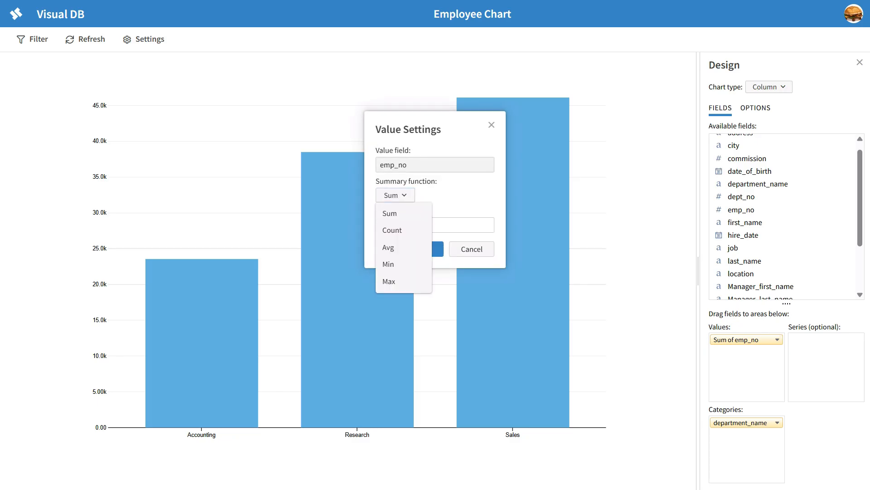
{"action": "left_click", "coordinate": [392, 230]}
{"action": "left_click", "coordinate": [421, 248]}
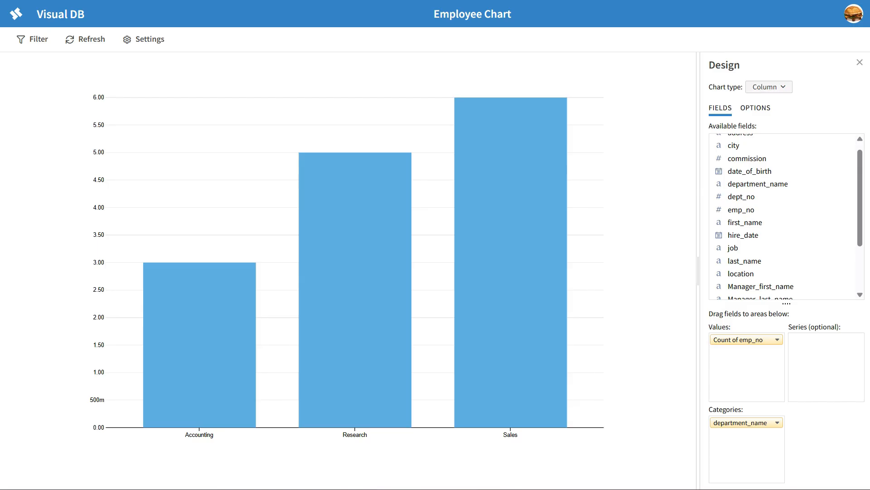
Review the alternative chart types available for the employee chart, leaving the Column type selected
{"action": "left_click", "coordinate": [769, 87]}
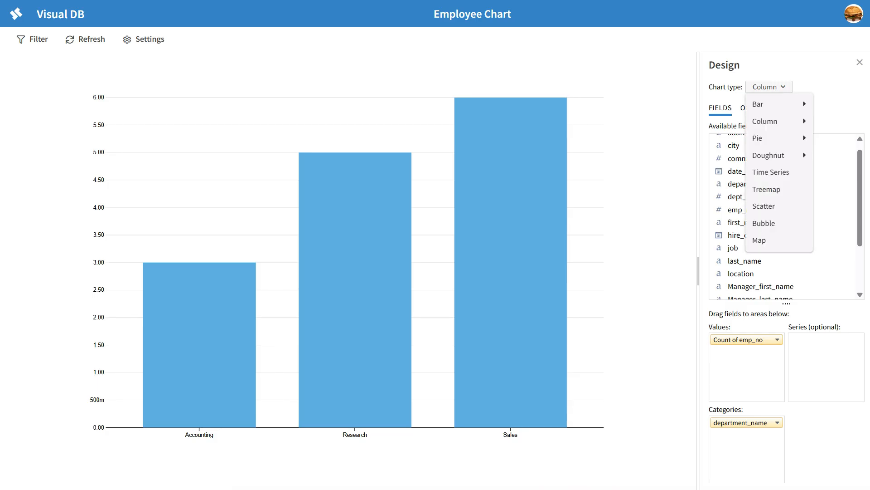
{"action": "mouse_move", "coordinate": [771, 104]}
{"action": "key", "text": "Escape"}
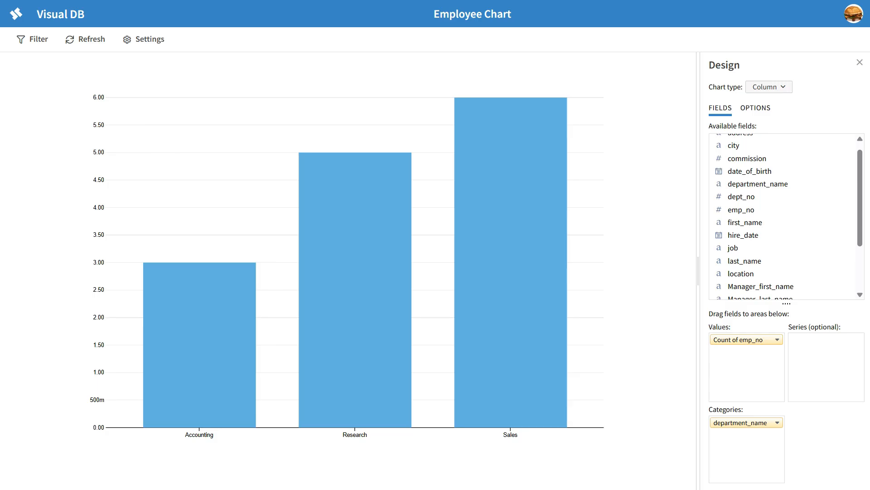
Leave the chart, reopen the Employee Information application from the applications list, and review its connections, database tables, queries, forms, sheets and reports
{"action": "left_click", "coordinate": [16, 13]}
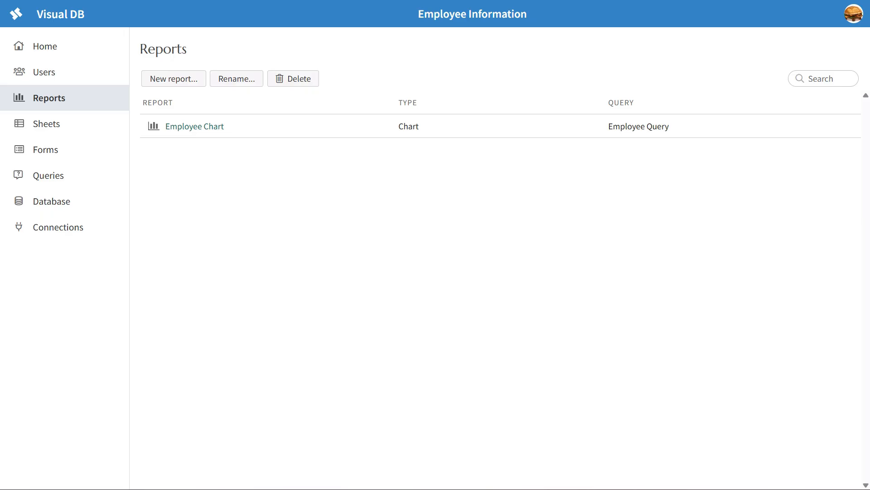
{"action": "left_click", "coordinate": [16, 14]}
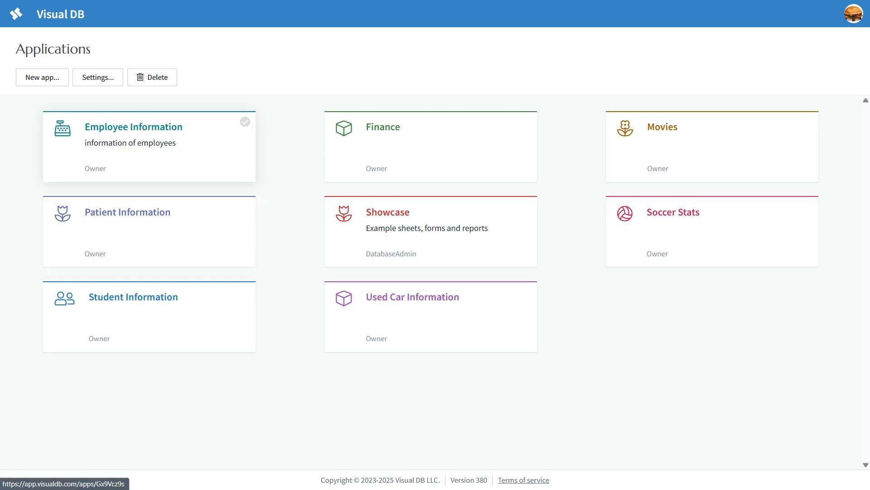
{"action": "left_click", "coordinate": [149, 145]}
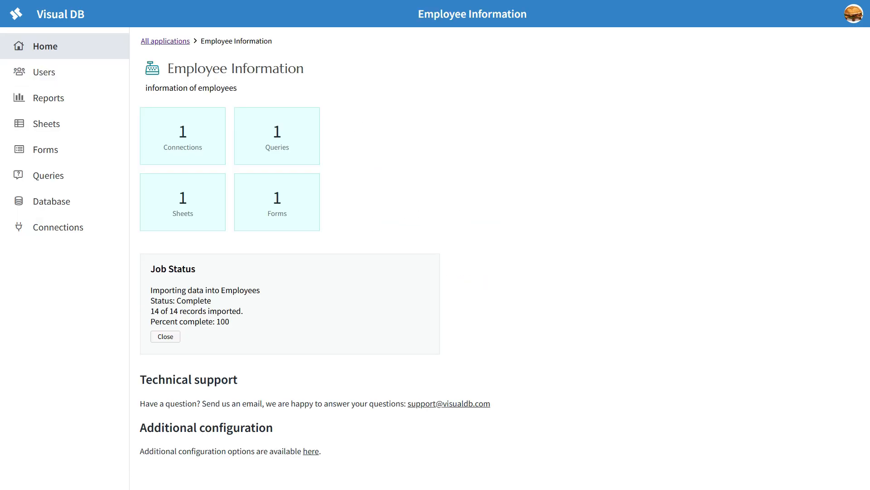
{"action": "left_click", "coordinate": [58, 227]}
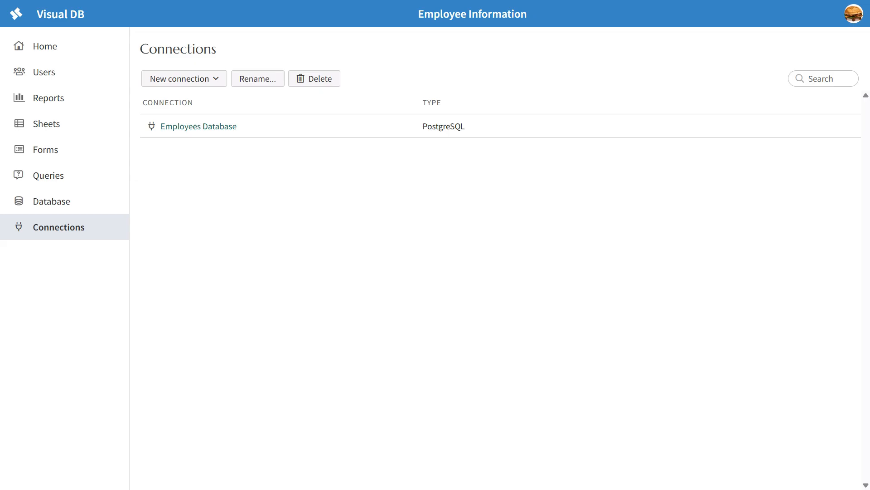
{"action": "left_click", "coordinate": [51, 201]}
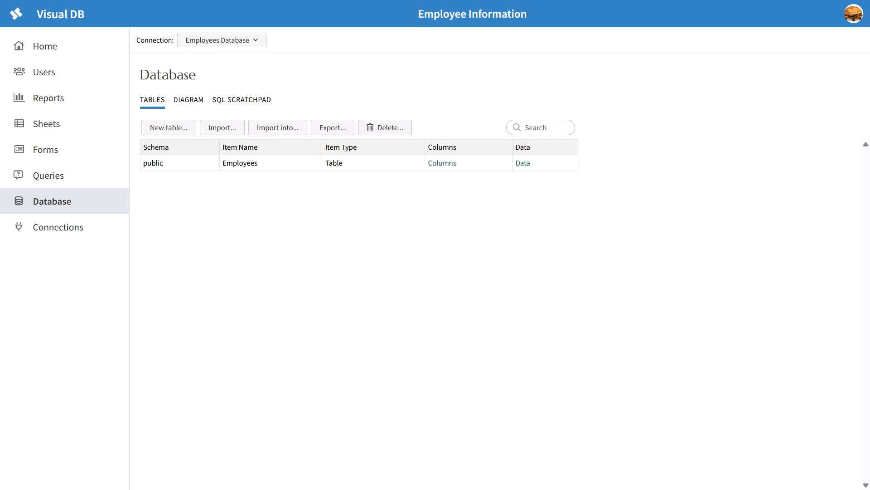
{"action": "left_click", "coordinate": [239, 163]}
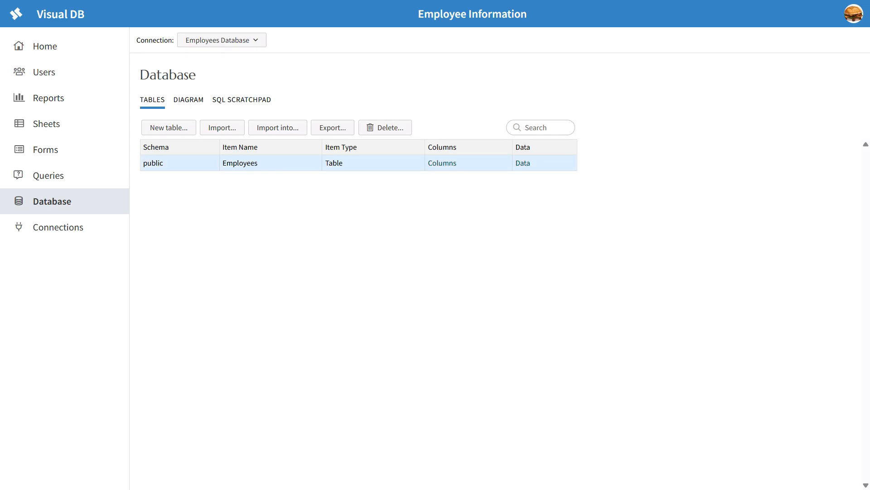
{"action": "left_click", "coordinate": [48, 176]}
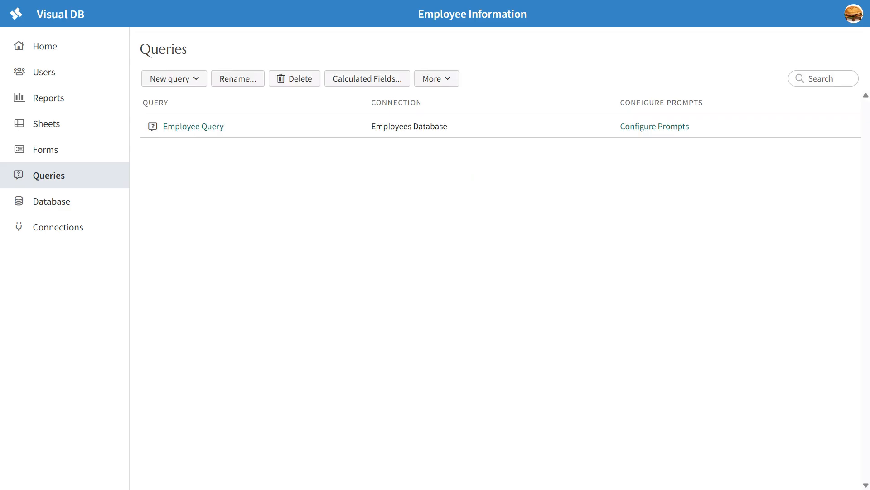
{"action": "left_click", "coordinate": [45, 149]}
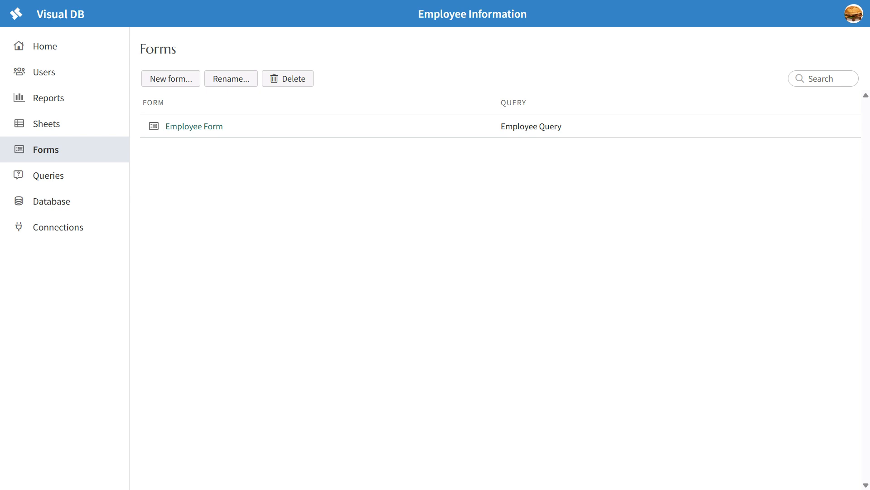
{"action": "left_click", "coordinate": [46, 124]}
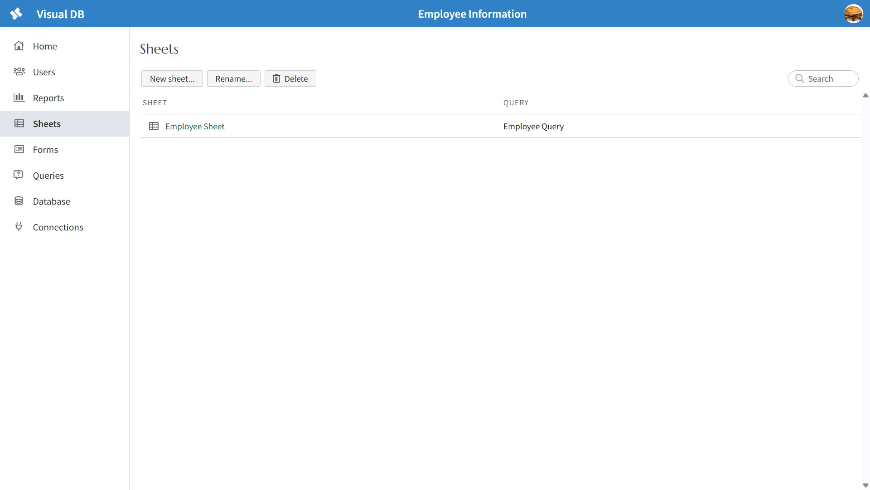
{"action": "left_click", "coordinate": [49, 98]}
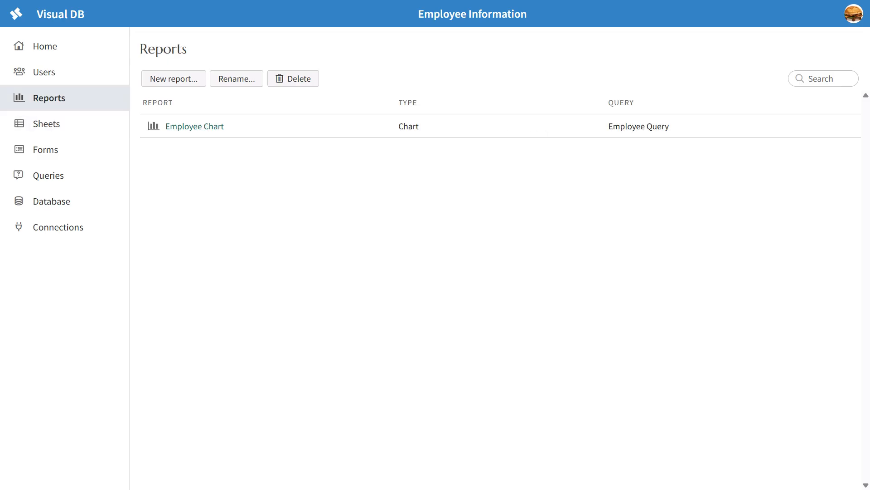